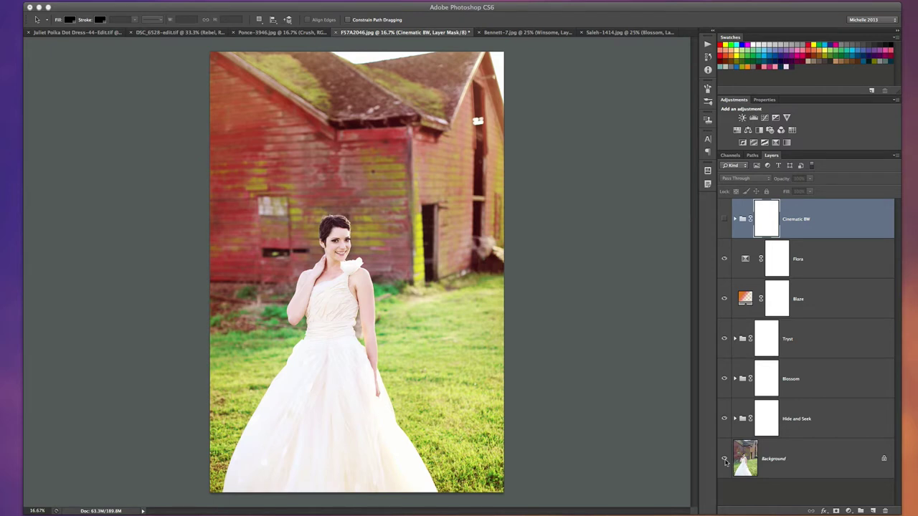
- Alt-click the Background eye icon to hide all six preset layers above the bride photo
alt+click(725, 459)
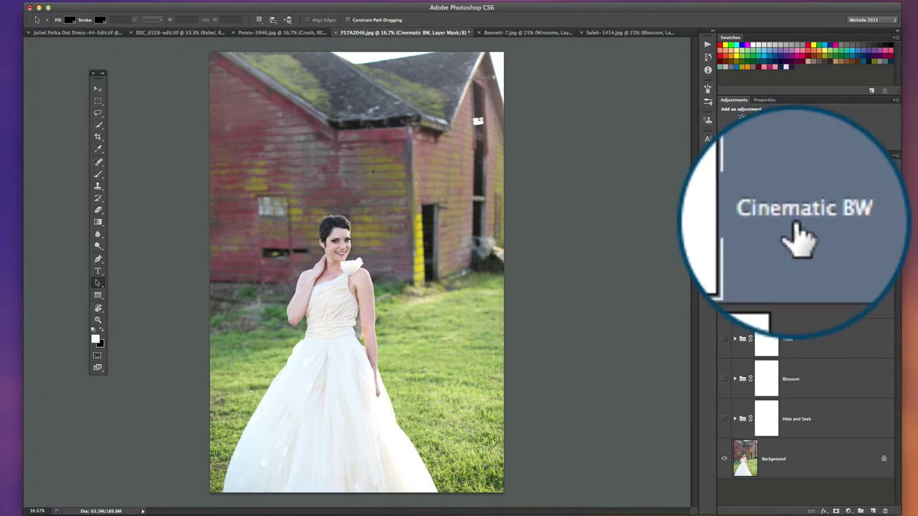
- Delete the Flora, Blaze, Tryst, Blossom and Hide and Seek layers
click(828, 264)
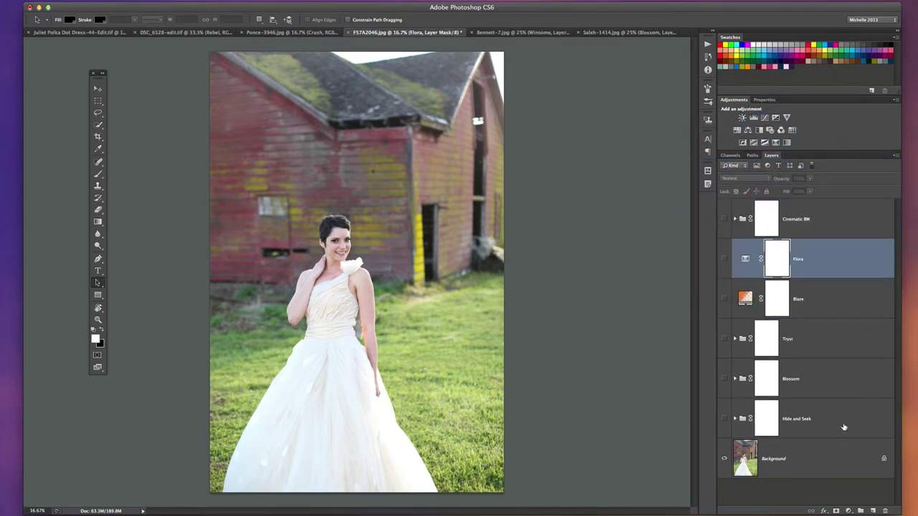
shift+click(874, 417)
drag(852, 414, 886, 510)
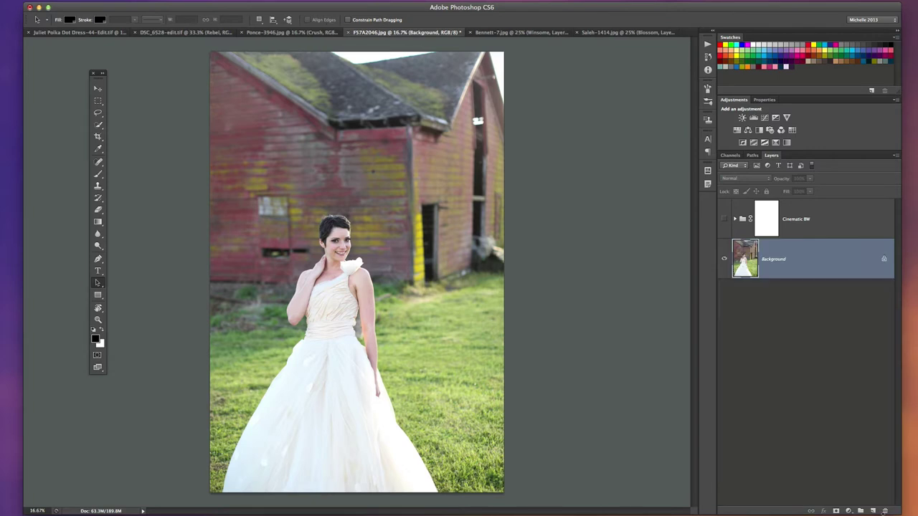
- Re-run the Hide and Seek action from the Actions panel, adding it at 70% opacity
click(708, 44)
scroll(637, 259, down, 10)
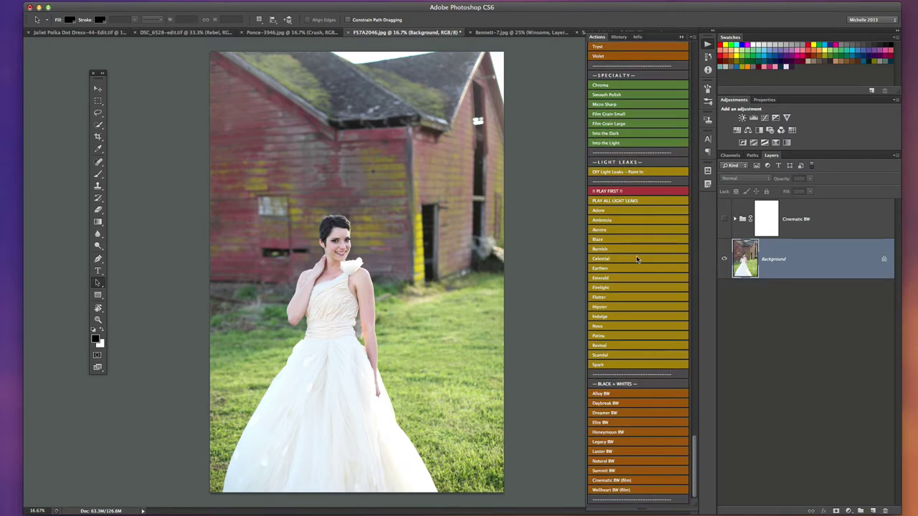
scroll(637, 260, up, 10)
scroll(637, 260, down, 4)
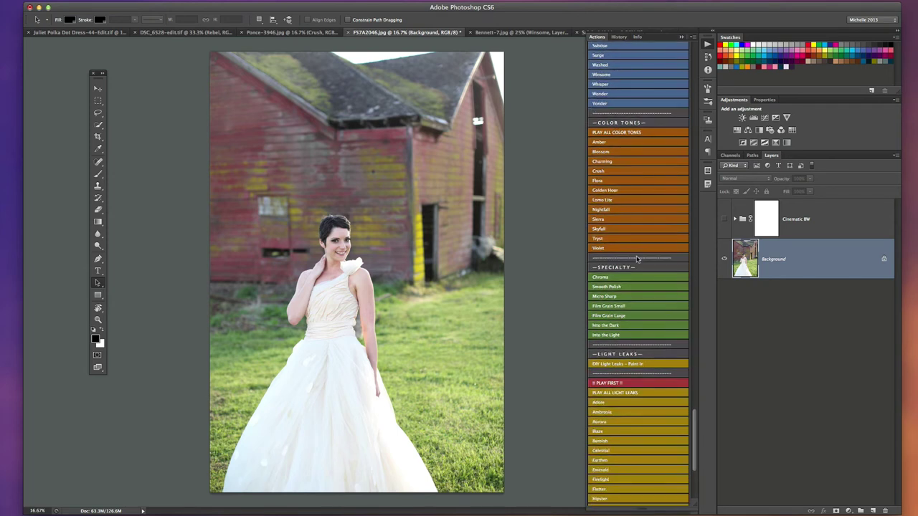
scroll(637, 259, up, 13)
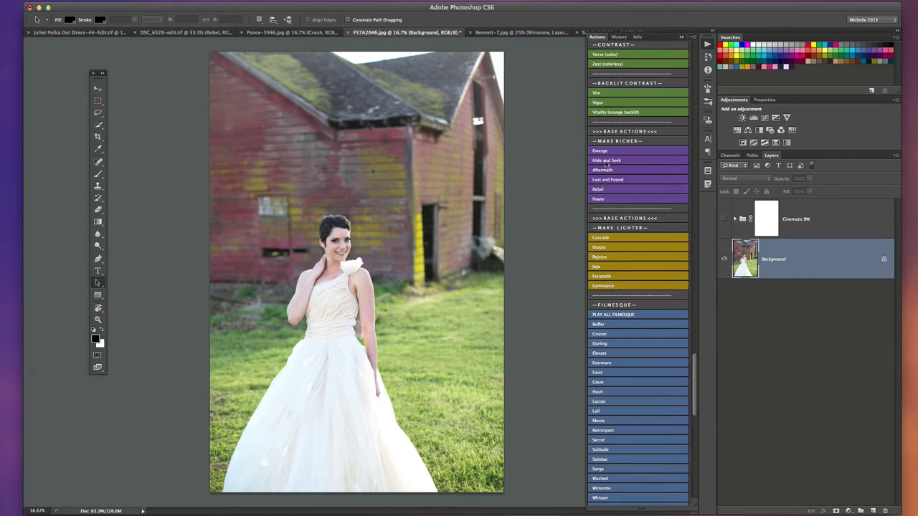
click(606, 162)
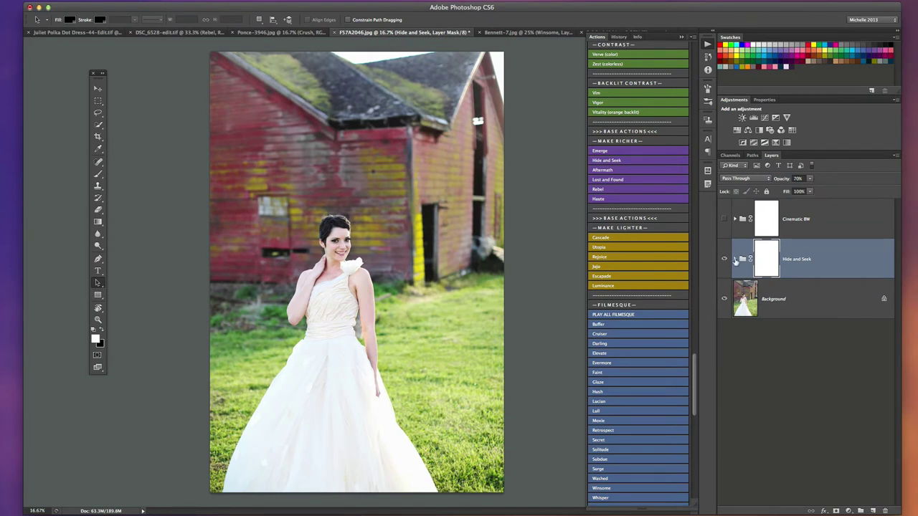
- Expand Hide and Seek, toggle H+S Darken (Multiply, 40%) off and on, and target its adjustment
click(736, 259)
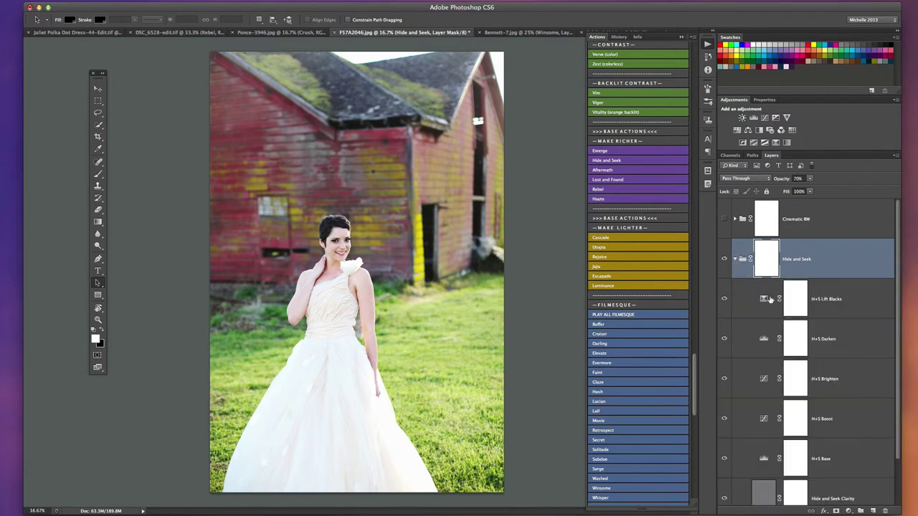
scroll(769, 300, down, 2)
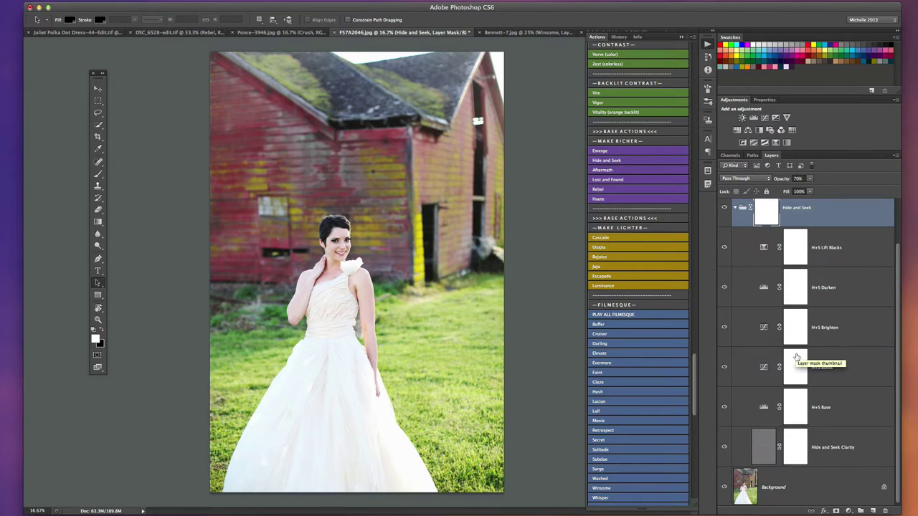
click(795, 288)
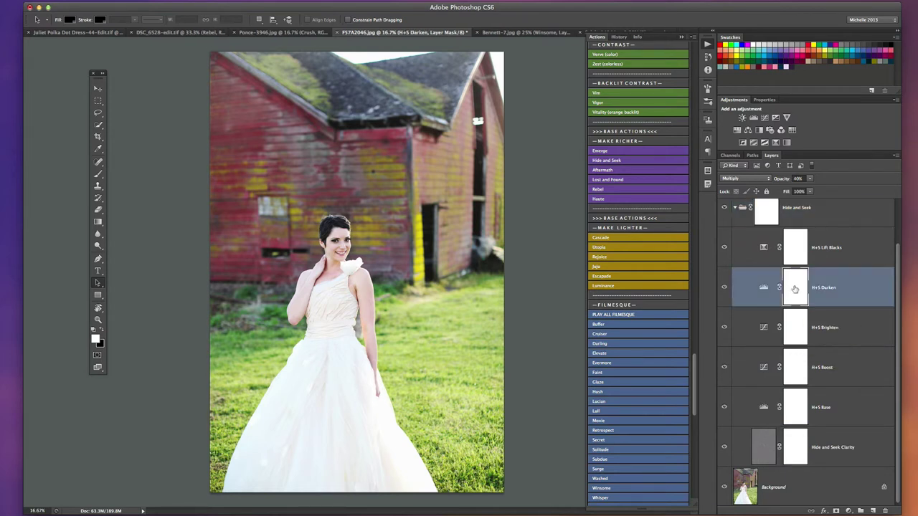
click(725, 287)
click(724, 287)
click(764, 288)
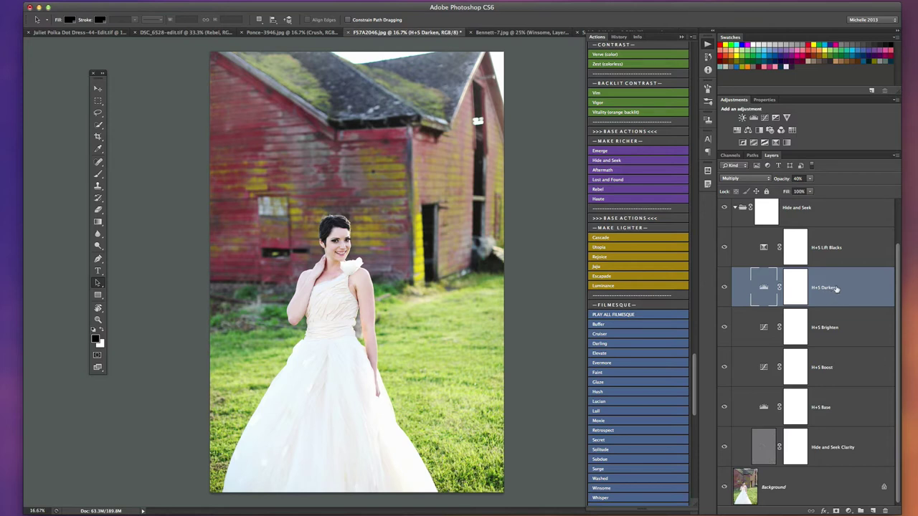
- Duplicate H+S Darken, set the copy to 100% opacity, and invert its mask
drag(836, 290, 873, 510)
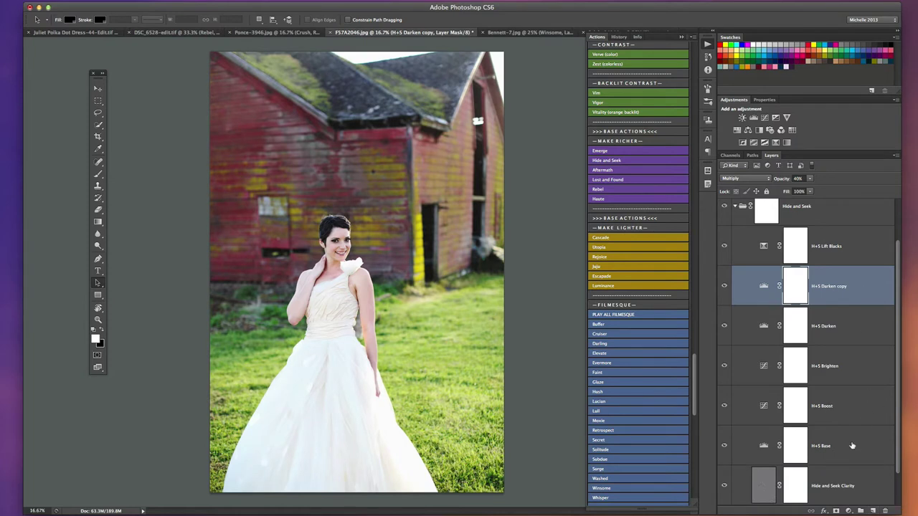
click(811, 180)
drag(813, 191, 889, 195)
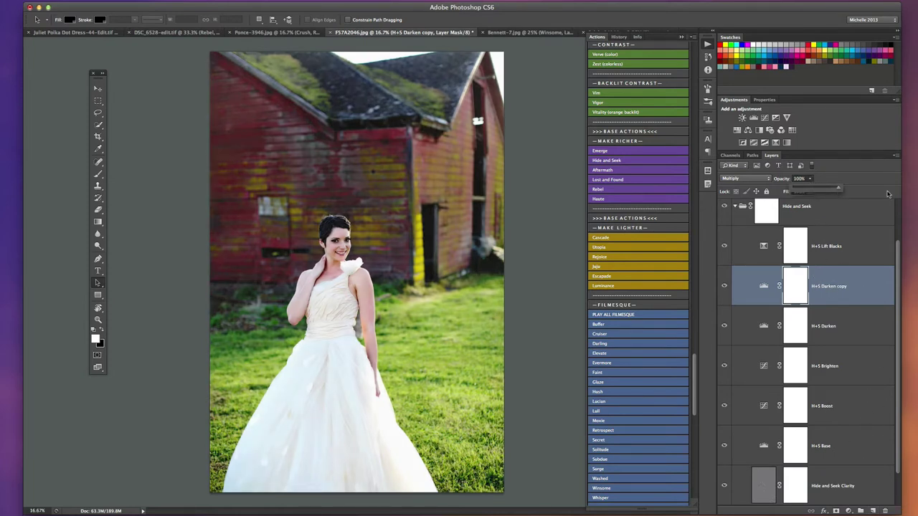
click(802, 290)
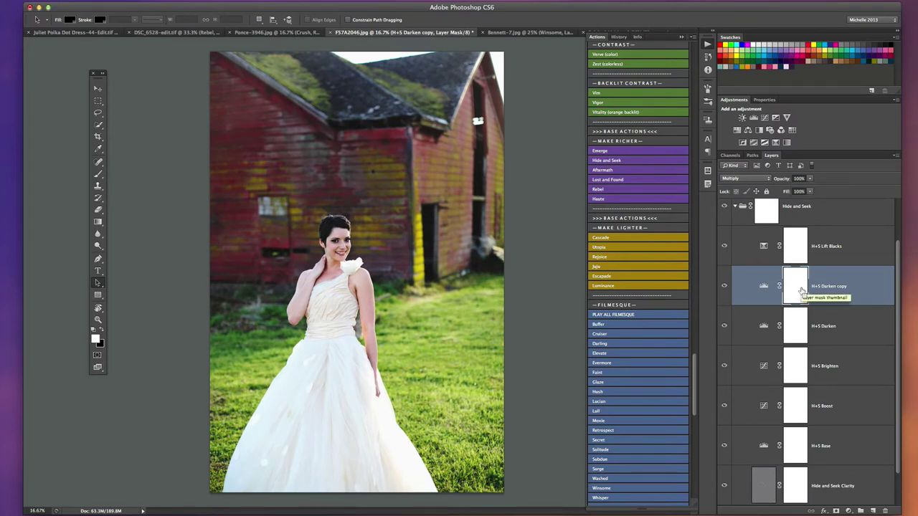
key(super+i)
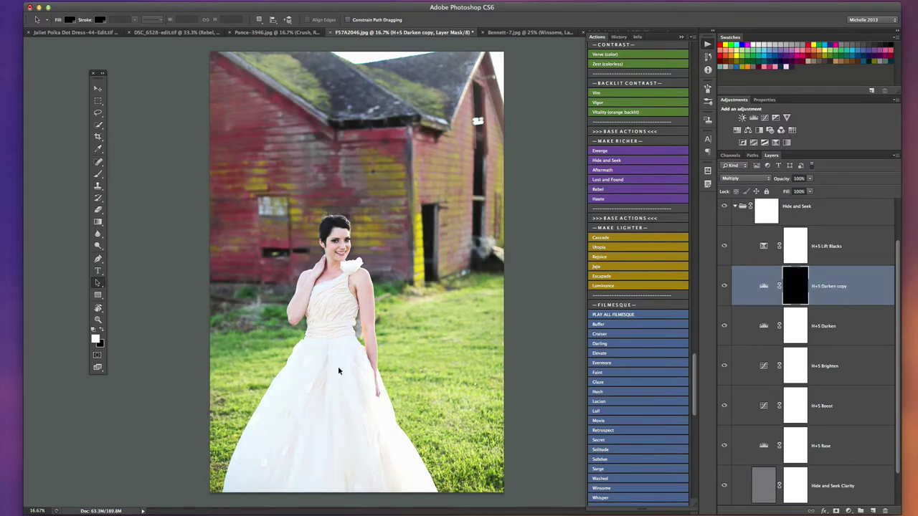
- Paint white with a 600–900 brush to restore the darkening over the bride's dress
key(b)
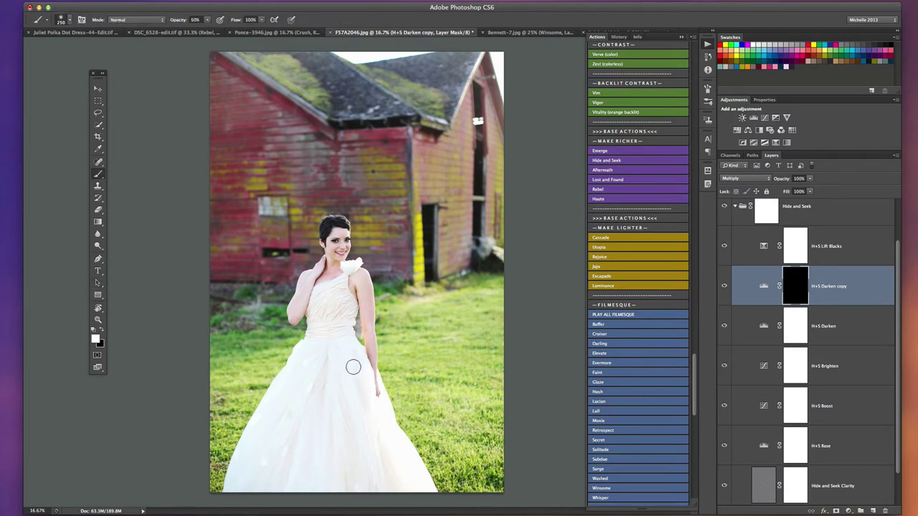
key(bracketright)
key(bracketright)
key(bracketright)
key(bracketright)
mouse_move(320, 337)
mouse_down()
mouse_move(287, 451)
mouse_move(287, 416)
mouse_up()
key(bracketright)
key(bracketright)
key(bracketright)
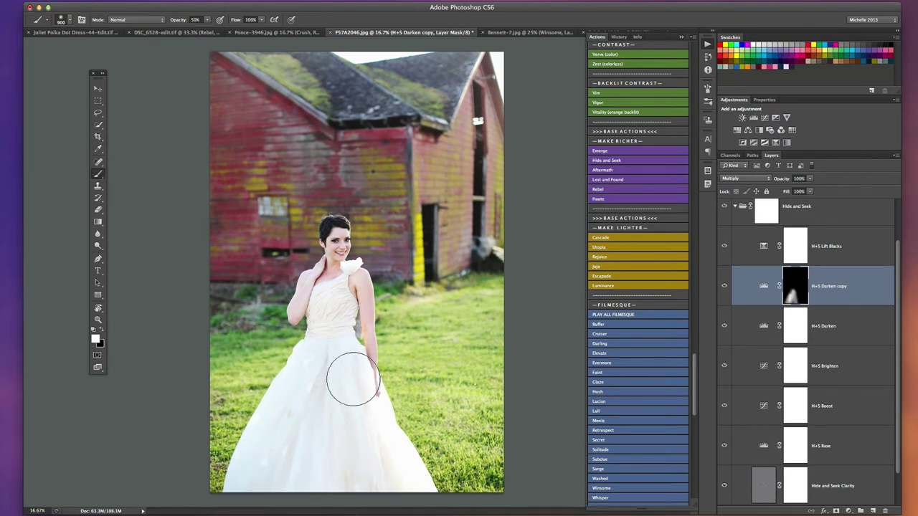
mouse_move(349, 365)
mouse_down()
mouse_move(351, 409)
mouse_move(359, 373)
mouse_up()
mouse_move(364, 320)
mouse_down()
mouse_move(330, 353)
mouse_move(339, 440)
mouse_move(324, 469)
mouse_move(303, 374)
mouse_move(251, 500)
mouse_move(332, 342)
mouse_move(411, 502)
mouse_up()
mouse_move(331, 339)
mouse_down()
mouse_move(358, 435)
mouse_move(401, 502)
mouse_move(311, 432)
mouse_move(246, 507)
mouse_up()
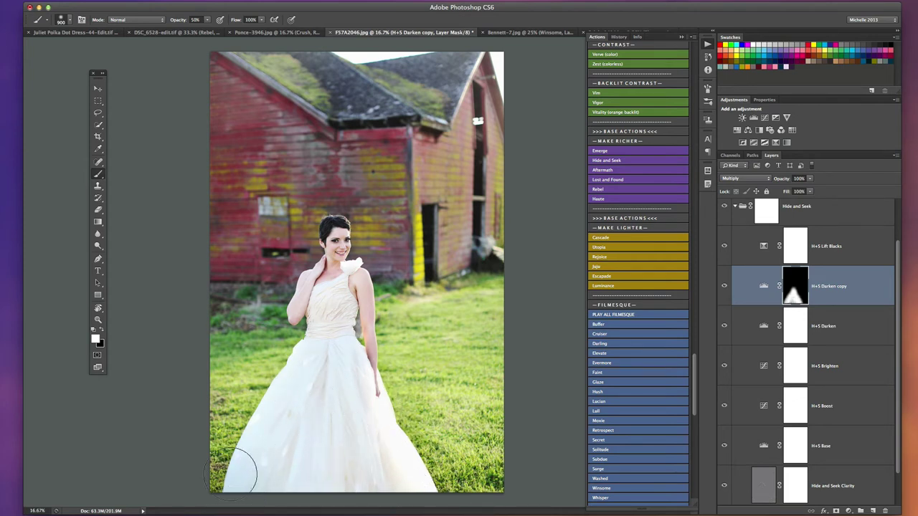
key(x)
drag(316, 351, 364, 436)
key(x)
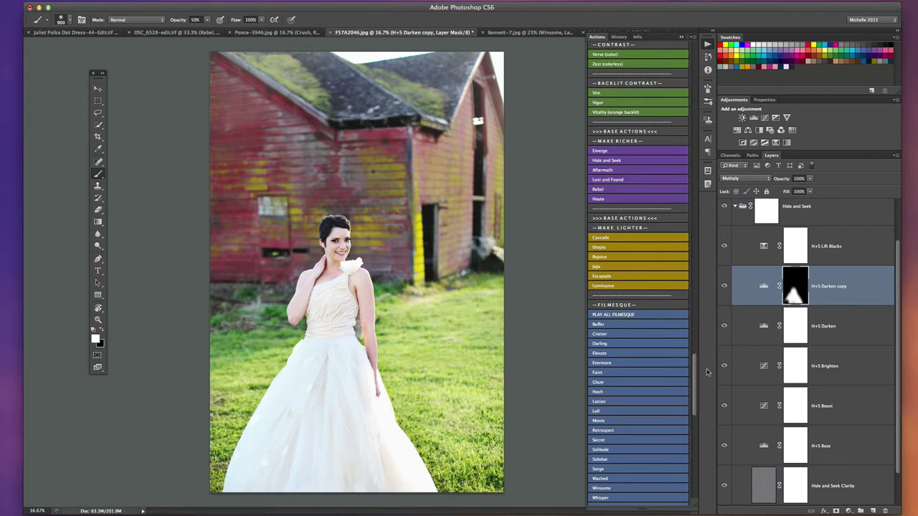
- Collapse Hide and Seek and apply the Blossom colour tone at 50% opacity
click(735, 207)
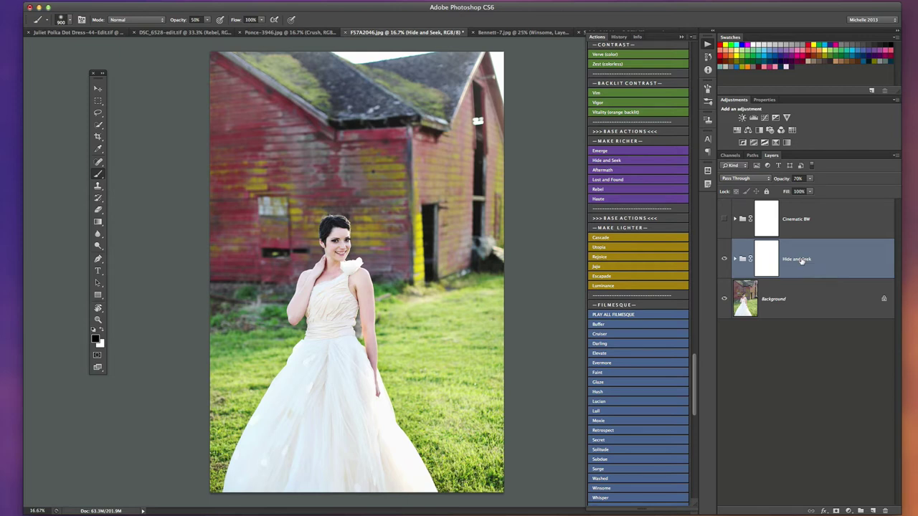
scroll(668, 373, down, 5)
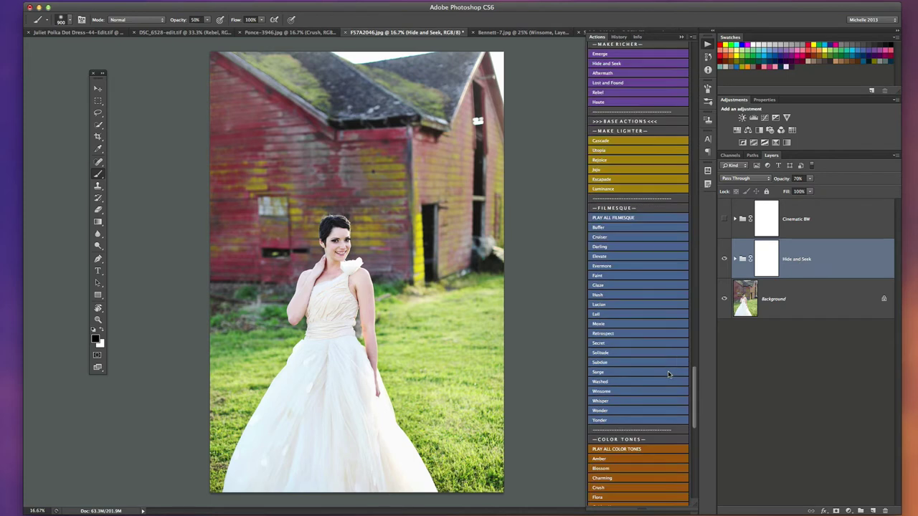
scroll(667, 373, down, 3)
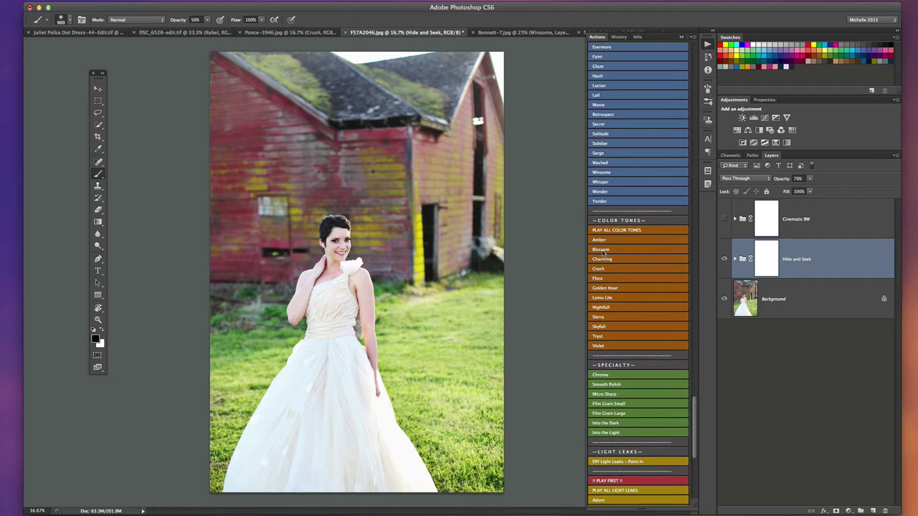
click(603, 250)
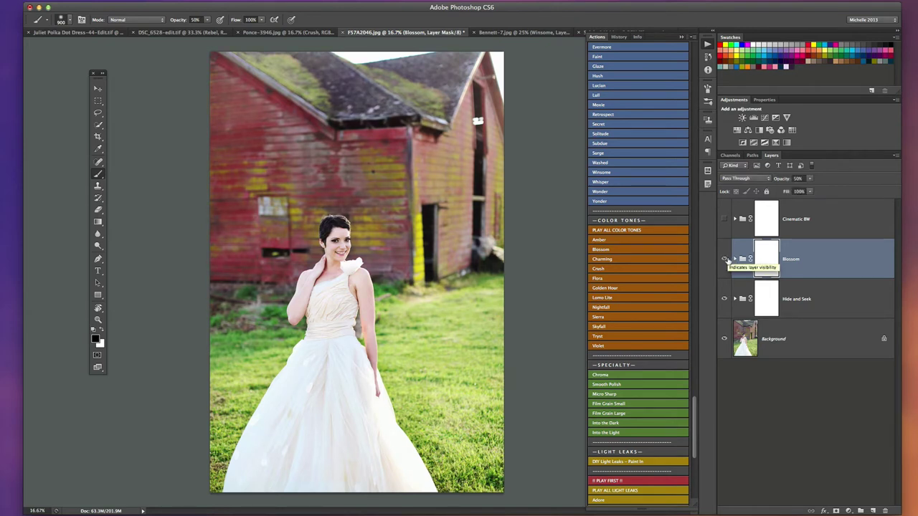
- Compare Blossom on and off, then stack the Tryst tone at 80% opacity
click(726, 261)
click(726, 259)
click(726, 260)
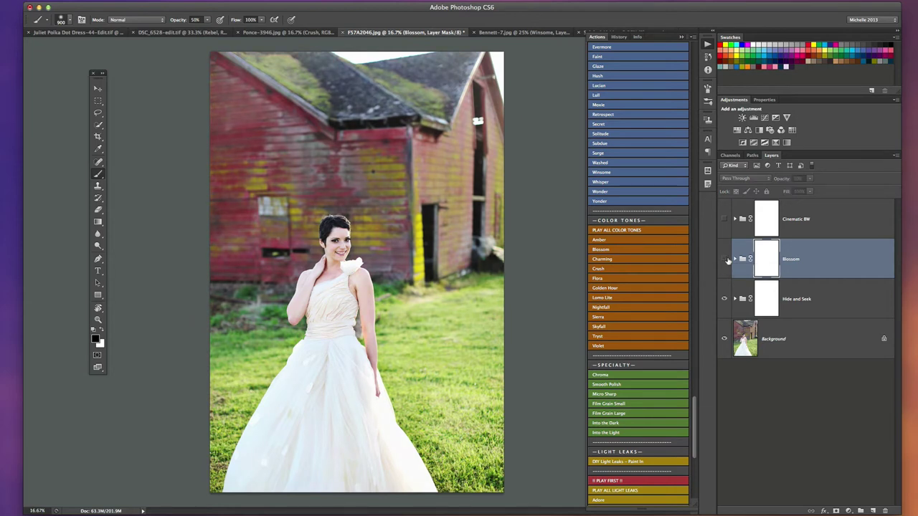
click(724, 259)
click(724, 259)
click(724, 259)
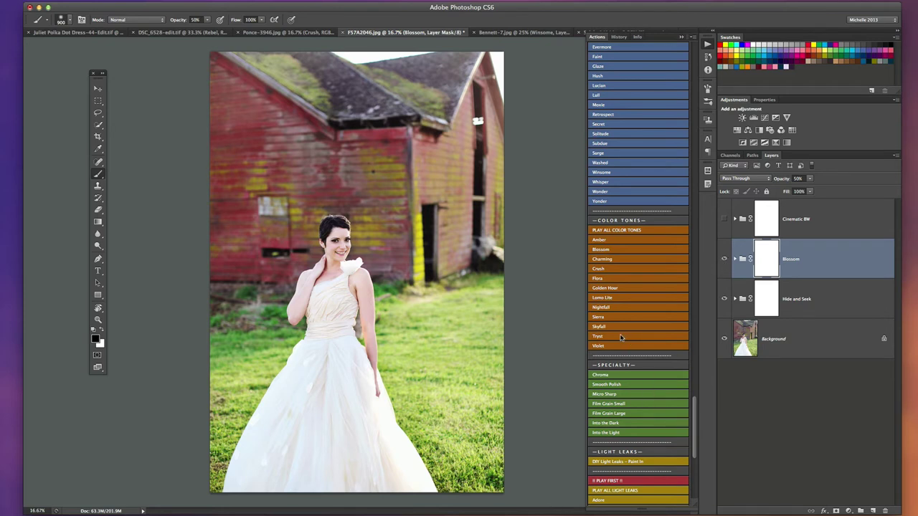
click(607, 339)
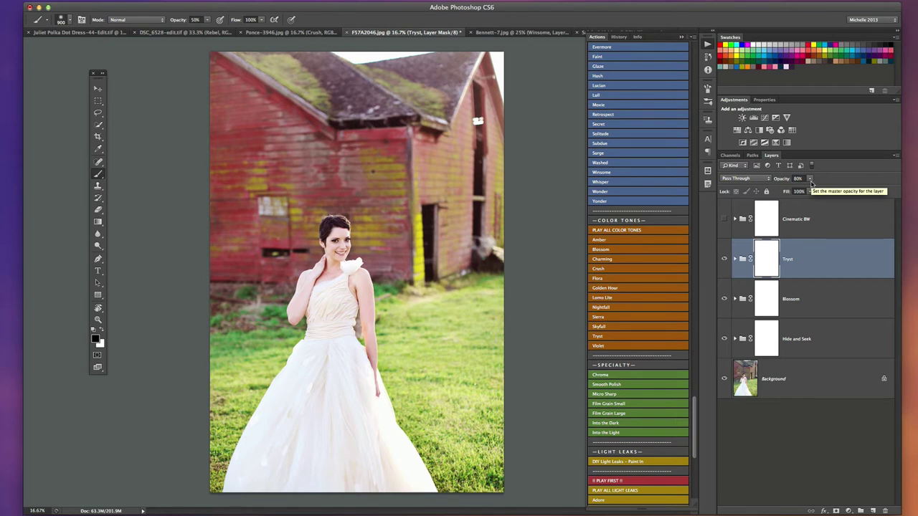
- Run the Blaze light leak, adding a Soft Light layer at 85% above Tryst
scroll(664, 292, down, 5)
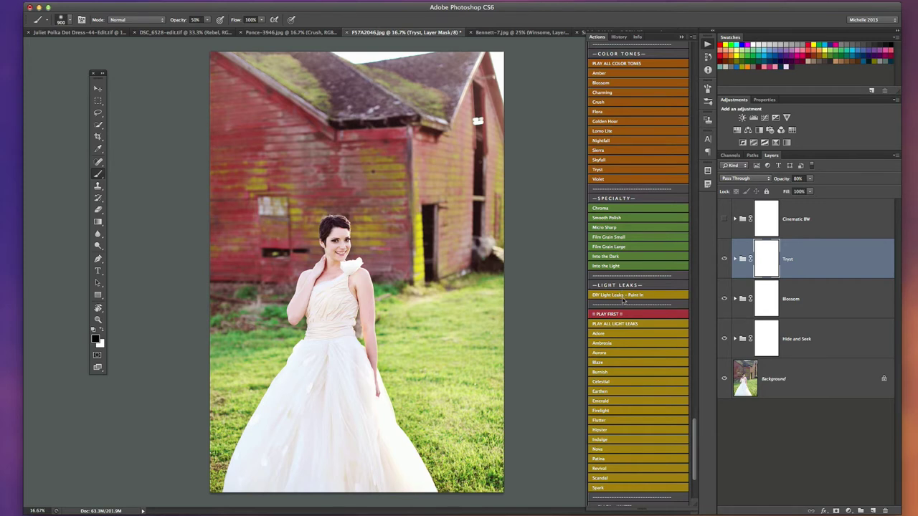
click(598, 365)
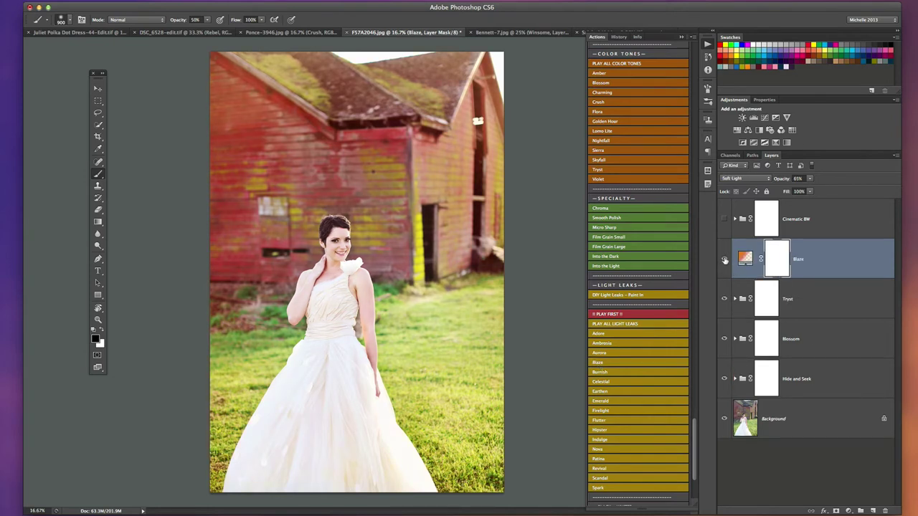
- Toggle the Blaze light leak off and on repeatedly to compare the photo with and without it
click(725, 260)
click(725, 261)
click(724, 260)
click(723, 258)
click(726, 260)
click(726, 259)
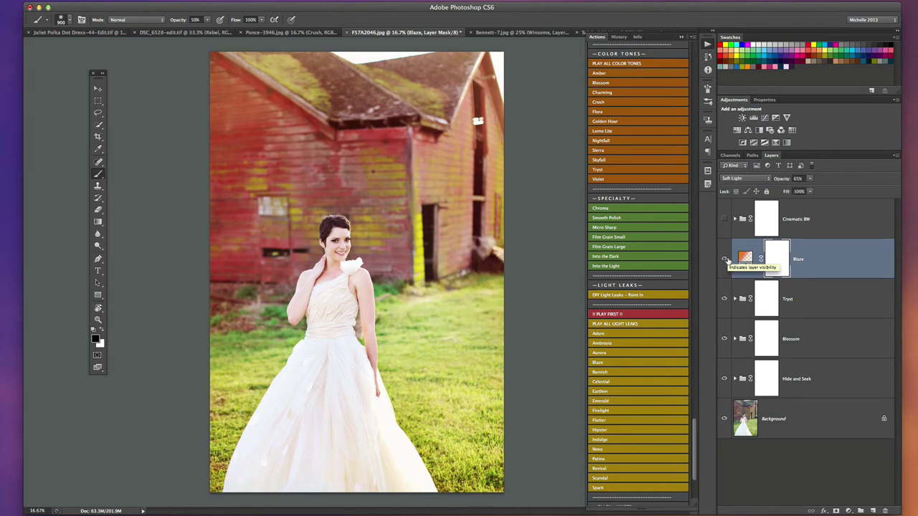
click(726, 259)
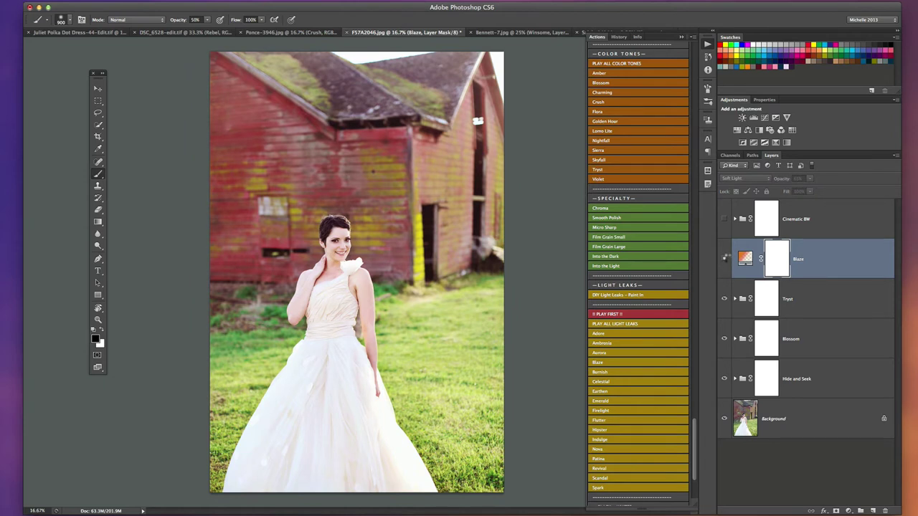
click(725, 260)
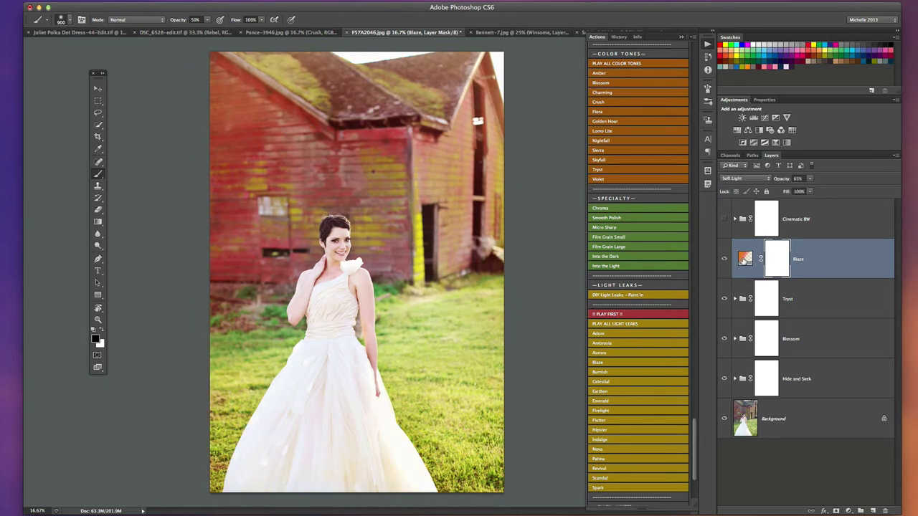
click(726, 260)
click(726, 260)
- Paint black with a 900–1500 brush on Blaze's mask over the grass on both sides
key(bracketright)
key(bracketright)
key(bracketright)
key(bracketright)
key(bracketright)
key(bracketright)
drag(488, 413, 487, 409)
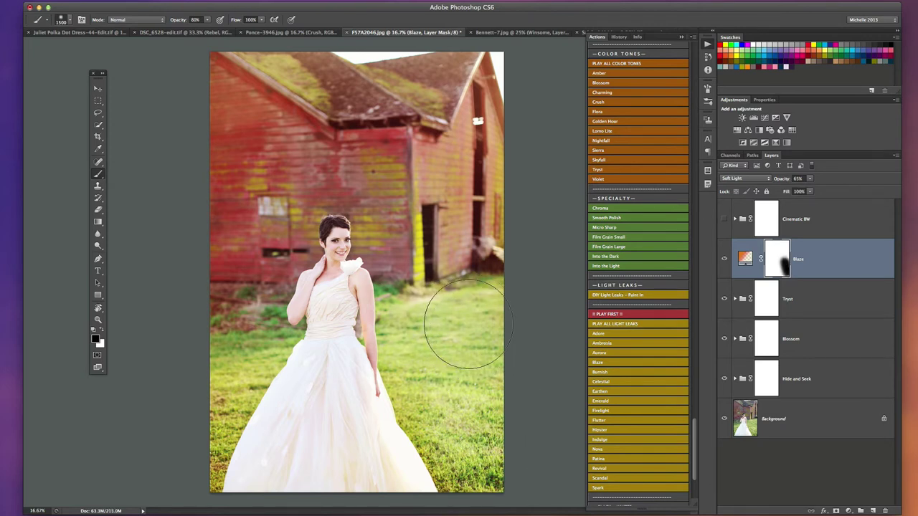
mouse_move(441, 308)
mouse_down()
mouse_move(420, 320)
mouse_move(441, 389)
mouse_up()
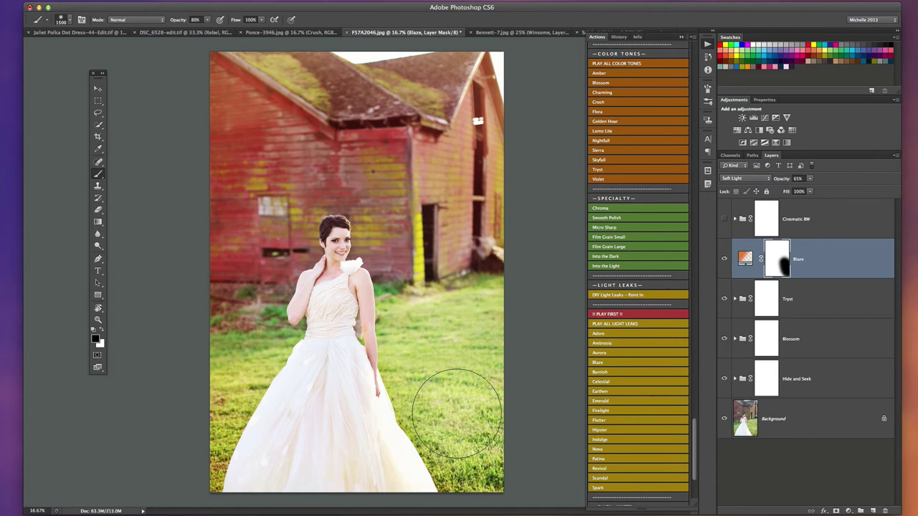
mouse_move(235, 325)
mouse_down()
mouse_move(231, 349)
mouse_move(243, 317)
mouse_move(183, 490)
mouse_move(211, 383)
mouse_up()
key([)
key([)
key([)
key([)
key([)
key([)
drag(215, 430, 205, 458)
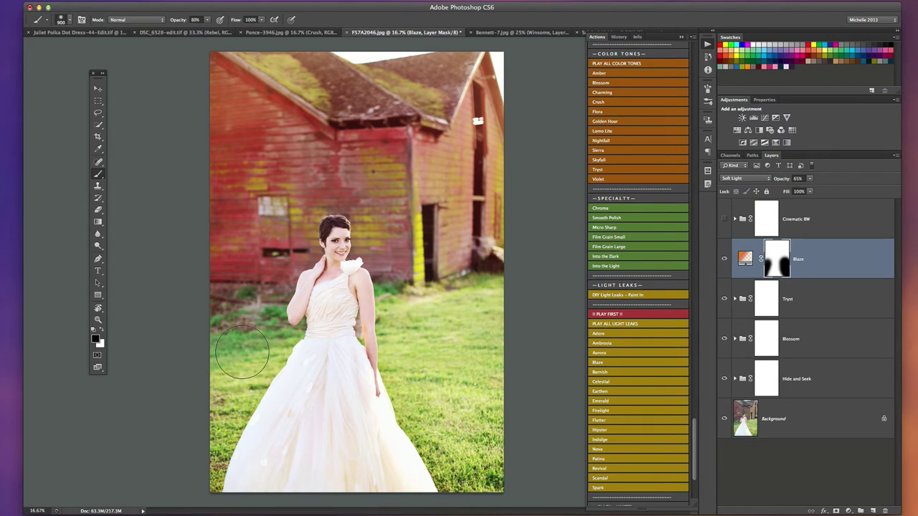
key(bracketright)
key(bracketright)
mouse_move(381, 290)
mouse_down()
mouse_move(421, 301)
mouse_move(478, 293)
mouse_move(428, 322)
mouse_move(455, 399)
mouse_up()
key(bracketright)
key(bracketright)
- View the Blaze mask alone, load it as a selection, and toggle the mask to compare
alt+click(776, 264)
alt+click(776, 264)
alt+click(776, 264)
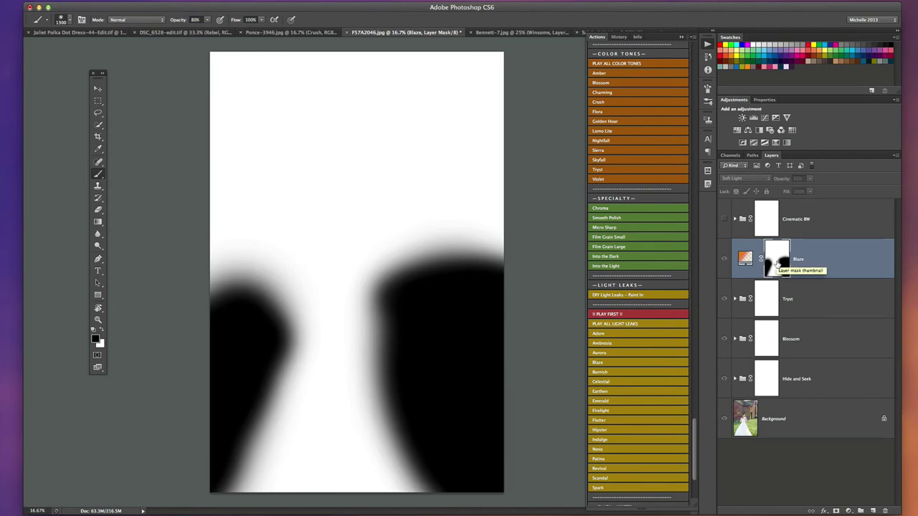
alt+click(777, 264)
super+click(778, 264)
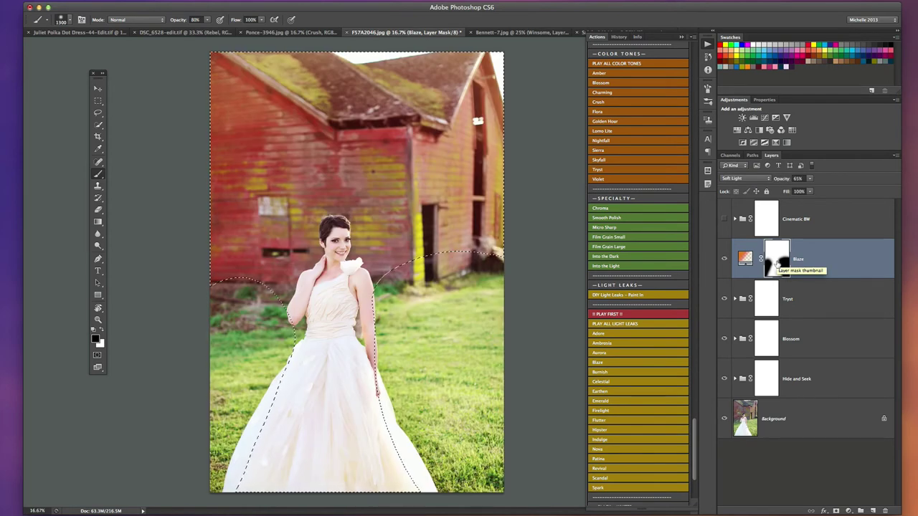
key(super+d)
shift+click(778, 264)
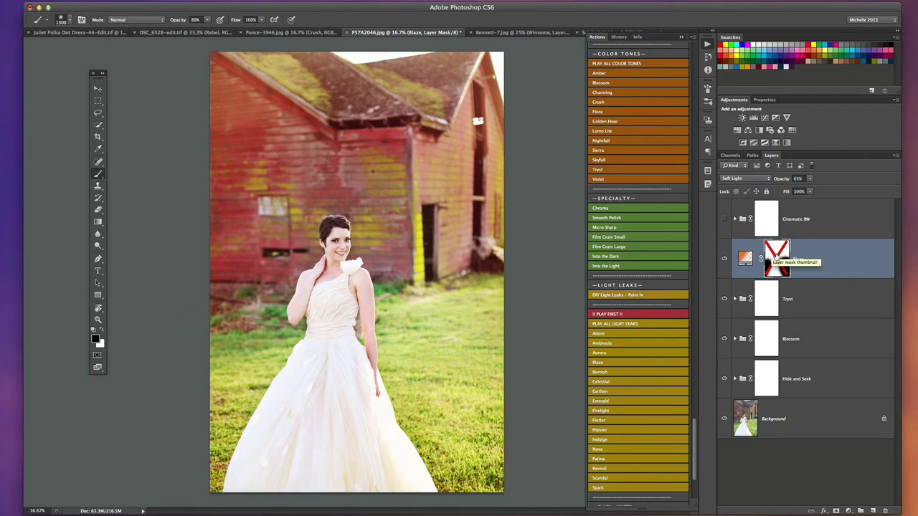
shift+click(776, 257)
shift+click(777, 257)
shift+click(777, 257)
shift+click(777, 256)
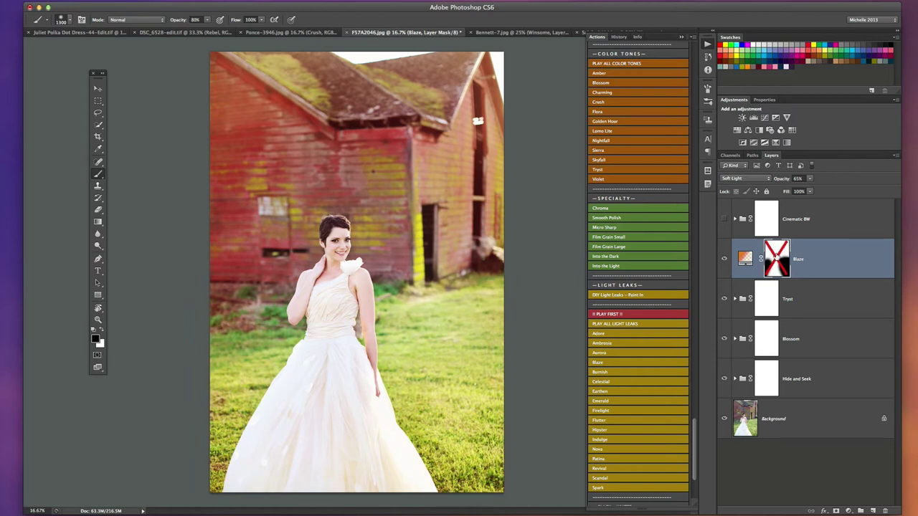
shift+click(776, 256)
key(super+2)
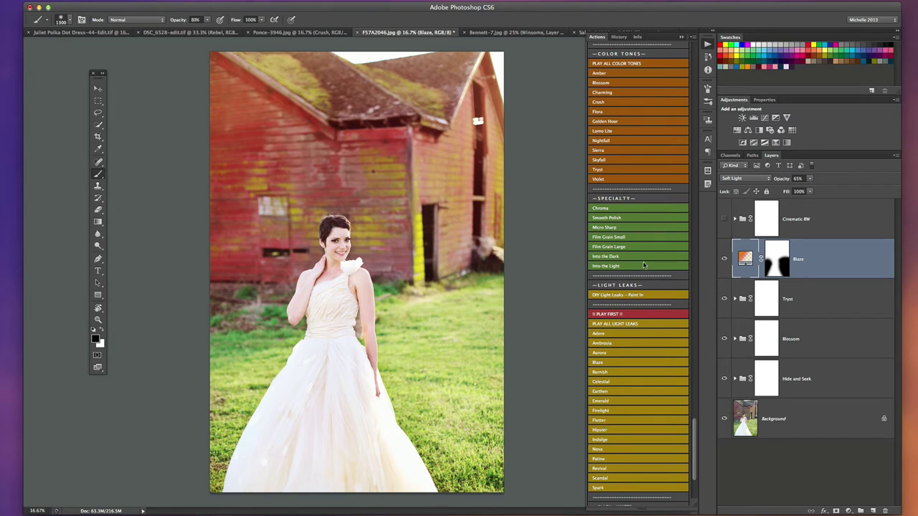
- Apply the Flora colour tone above Blaze and toggle it off and on to compare
scroll(649, 299, up, 1)
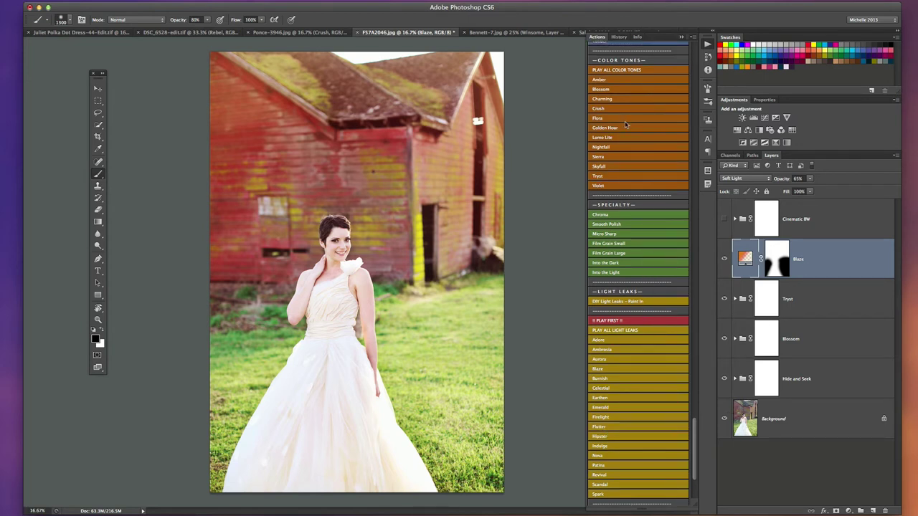
click(623, 122)
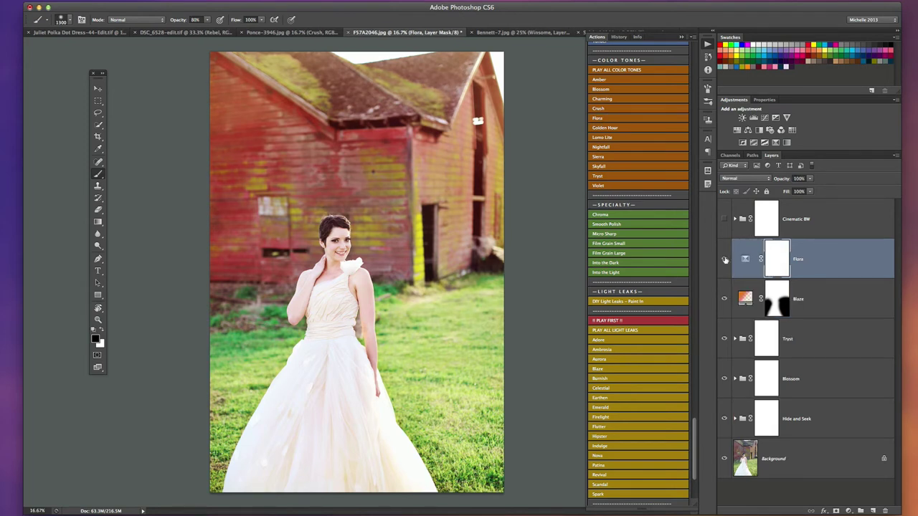
click(725, 260)
click(724, 260)
click(724, 260)
click(725, 260)
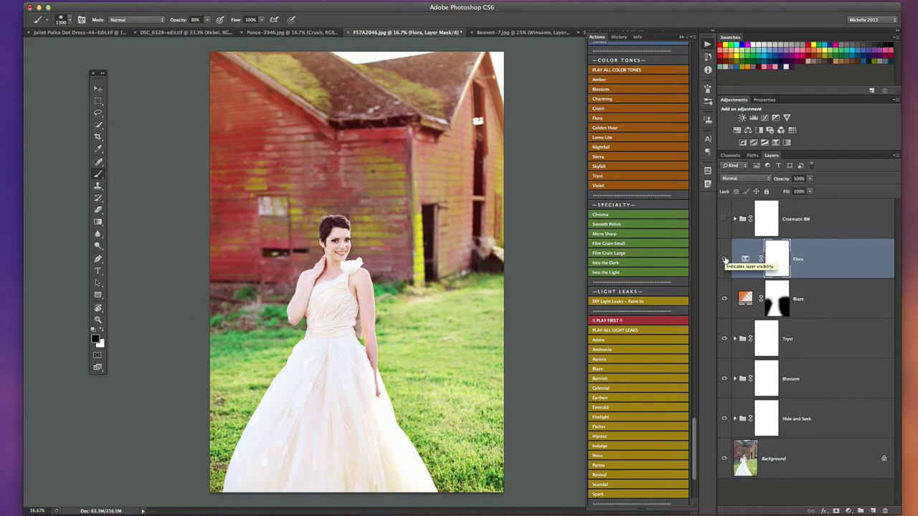
click(724, 259)
click(724, 259)
click(724, 260)
click(725, 259)
- Mask Flora off beside the bride, hide Flora, Blaze and Tryst, and show Hide and Seek
mouse_move(256, 321)
mouse_down()
mouse_move(236, 355)
mouse_move(228, 319)
mouse_move(293, 309)
mouse_move(236, 337)
mouse_move(215, 337)
mouse_up()
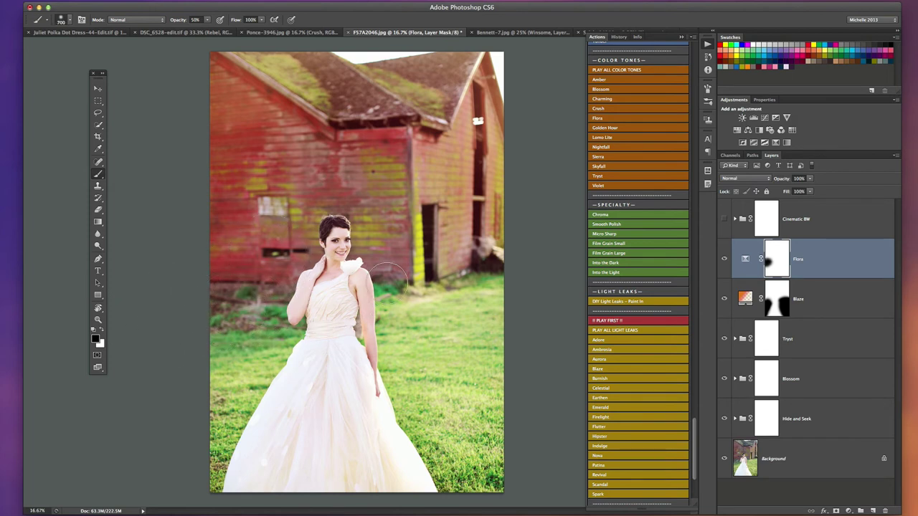
key(bracketleft)
key(bracketleft)
key(bracketleft)
key(bracketleft)
key(bracketleft)
key(bracketleft)
key(bracketleft)
drag(724, 261, 726, 420)
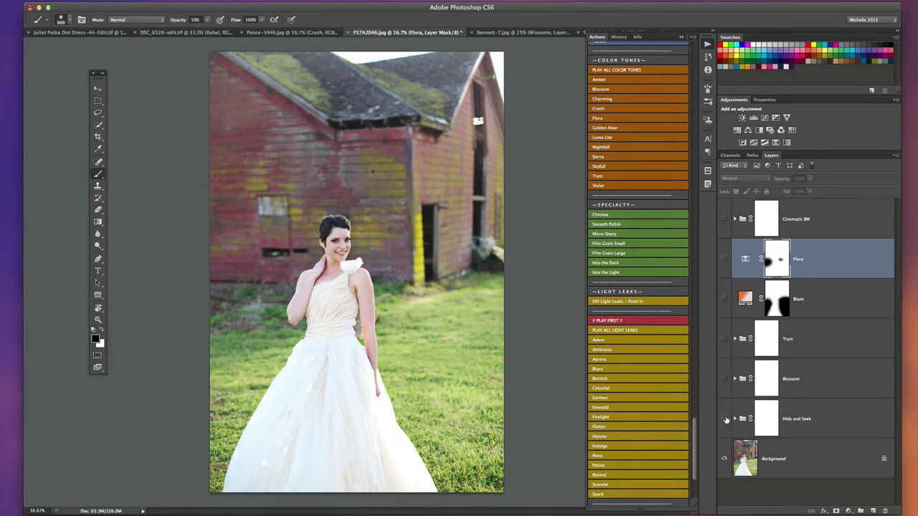
click(724, 419)
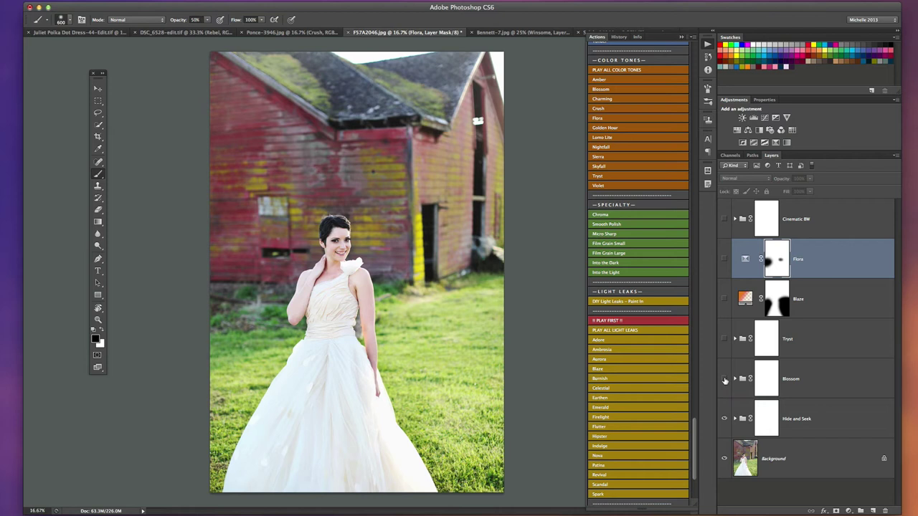
- Turn the Blossom, Tryst, Blaze and Flora layers back on
click(725, 380)
click(724, 340)
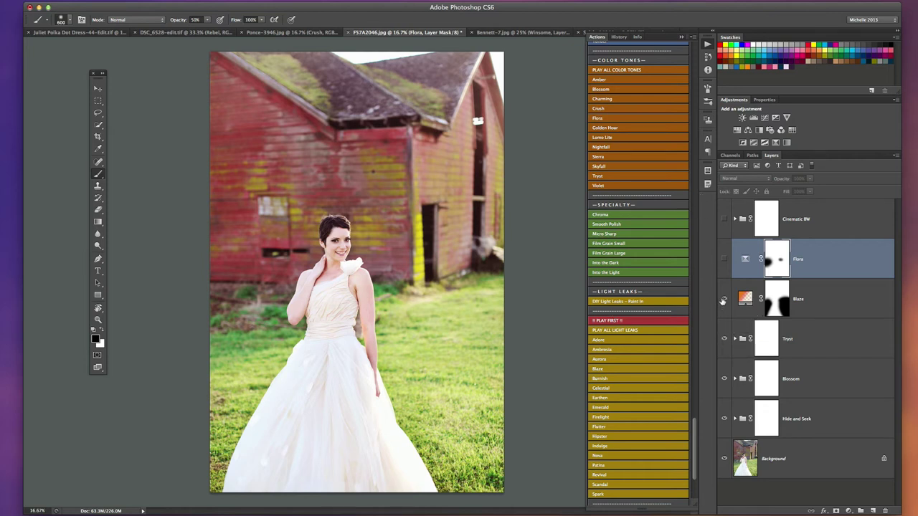
click(724, 300)
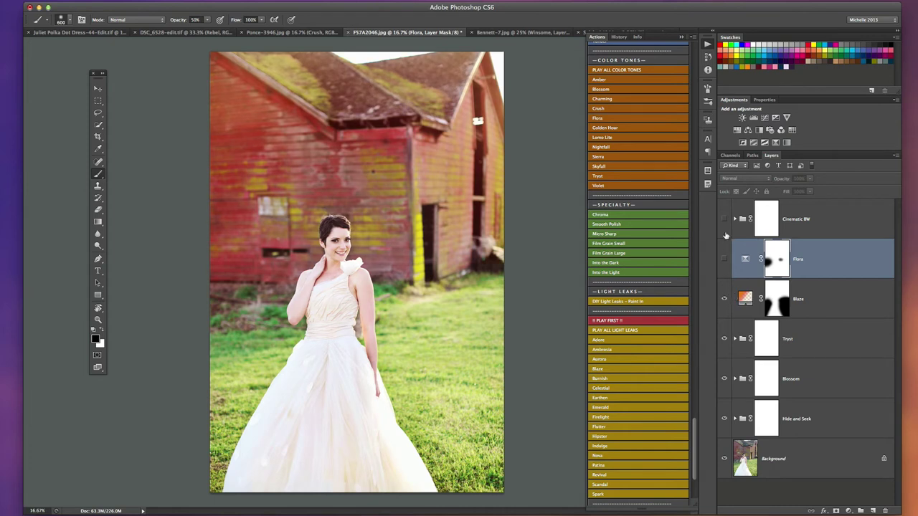
click(724, 260)
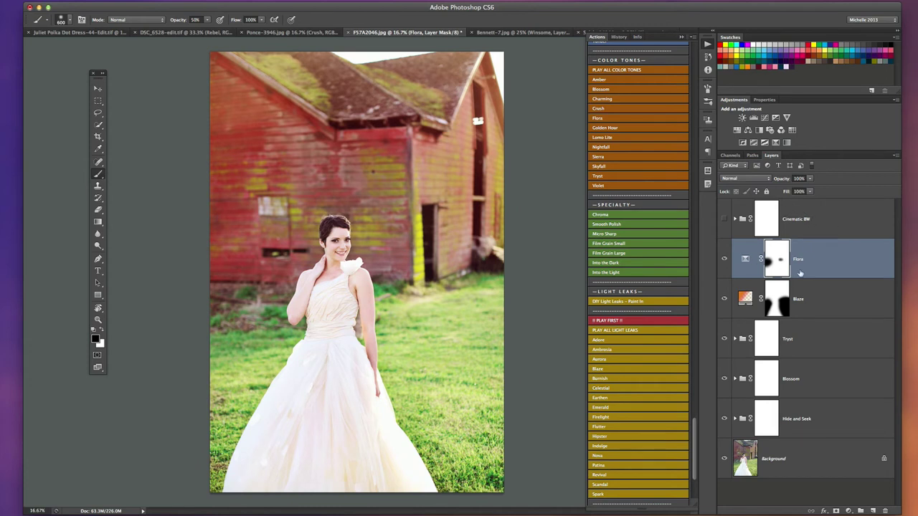
- Lower the Blaze layer's opacity to 51%
click(820, 293)
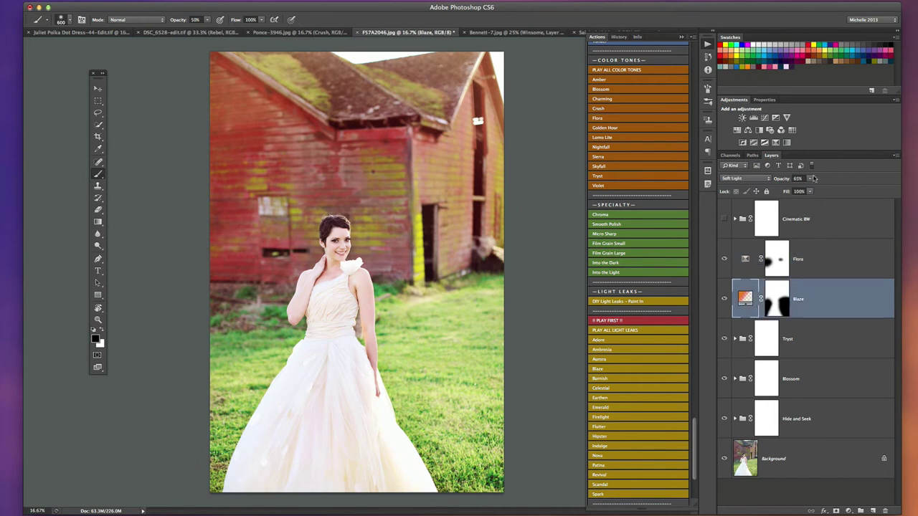
drag(812, 179, 805, 189)
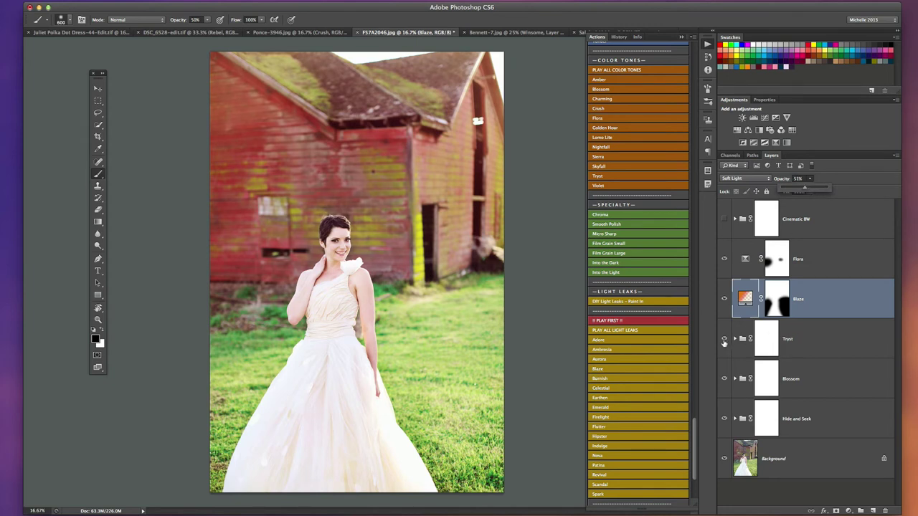
click(725, 342)
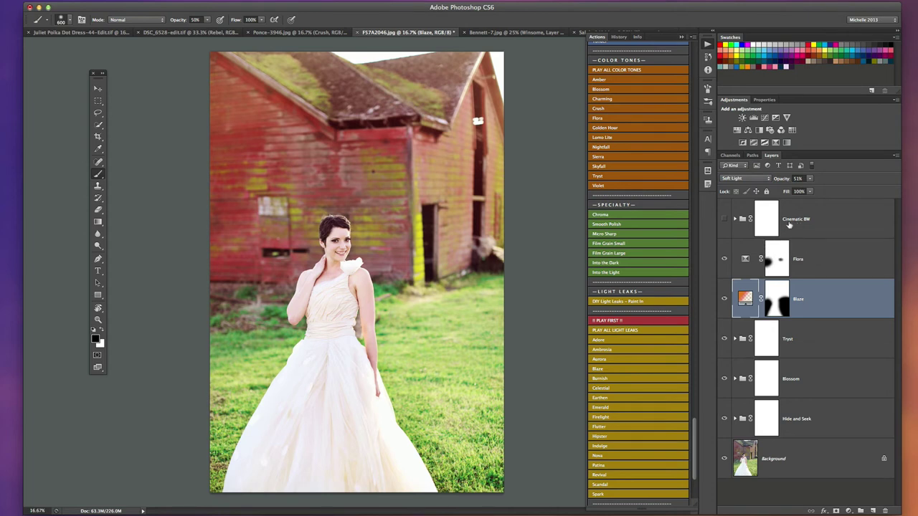
- Turn on the Cinematic BW group to make the photo black and white, and expand it
scroll(626, 252, down, 5)
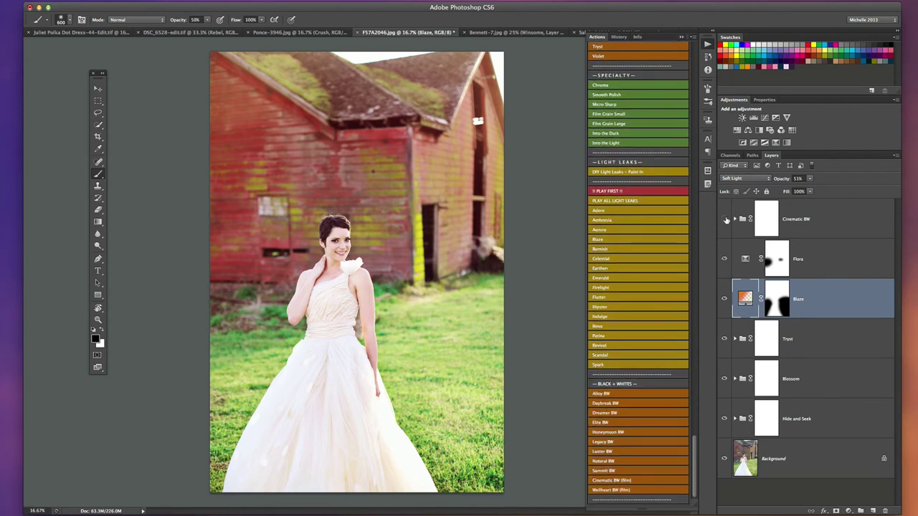
click(725, 218)
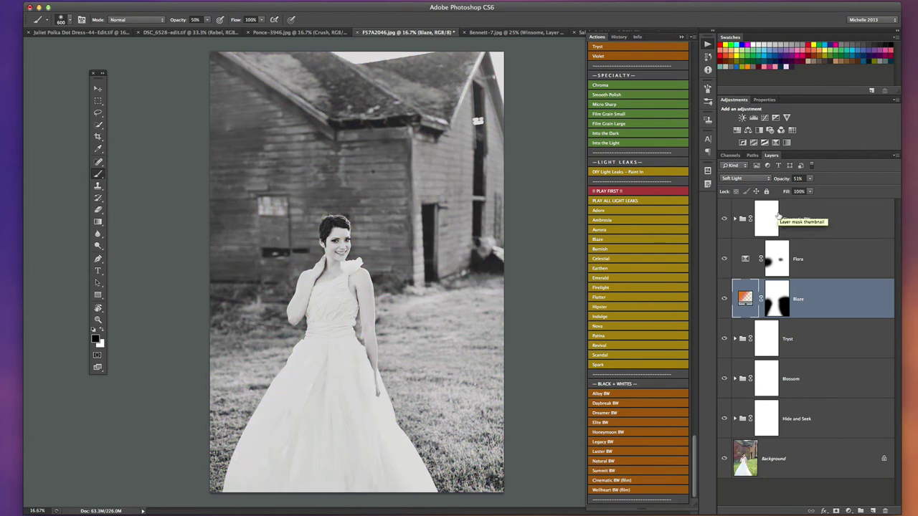
click(735, 219)
scroll(739, 221, down, 1)
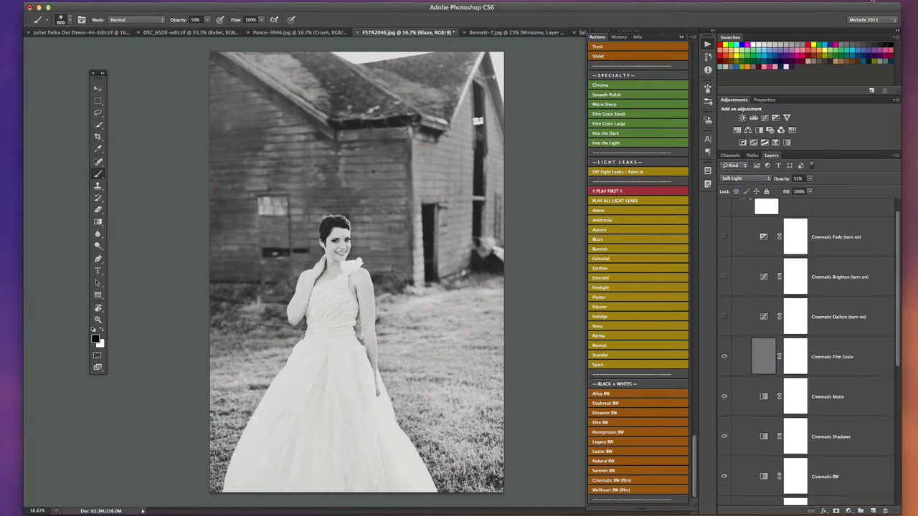
- Close the Swatches panel to free up space for the layers
click(895, 39)
click(869, 39)
drag(724, 37, 789, 28)
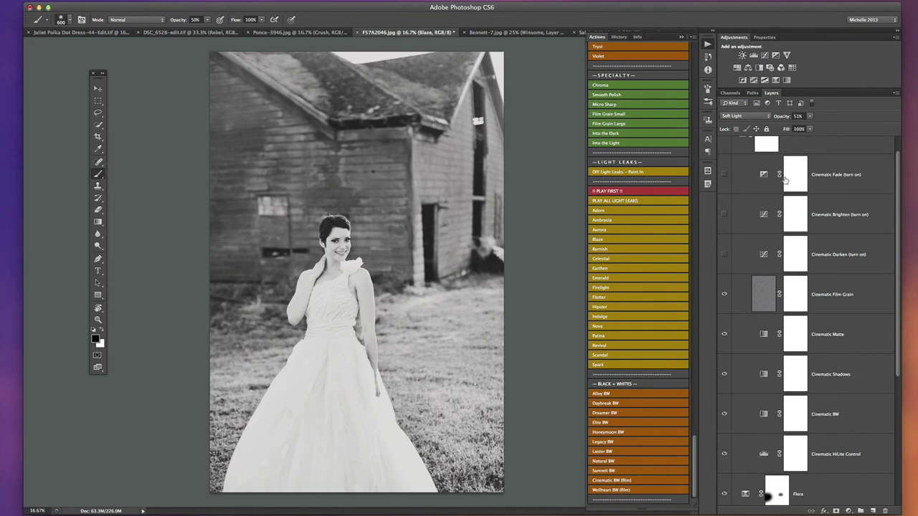
scroll(782, 206, up, 2)
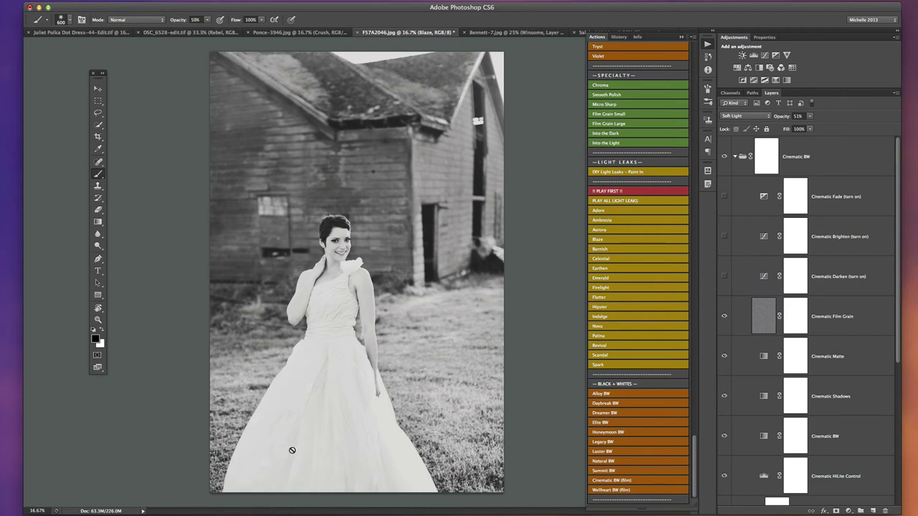
- Enable the Cinematic Darken layer and set its opacity to 52%
click(725, 278)
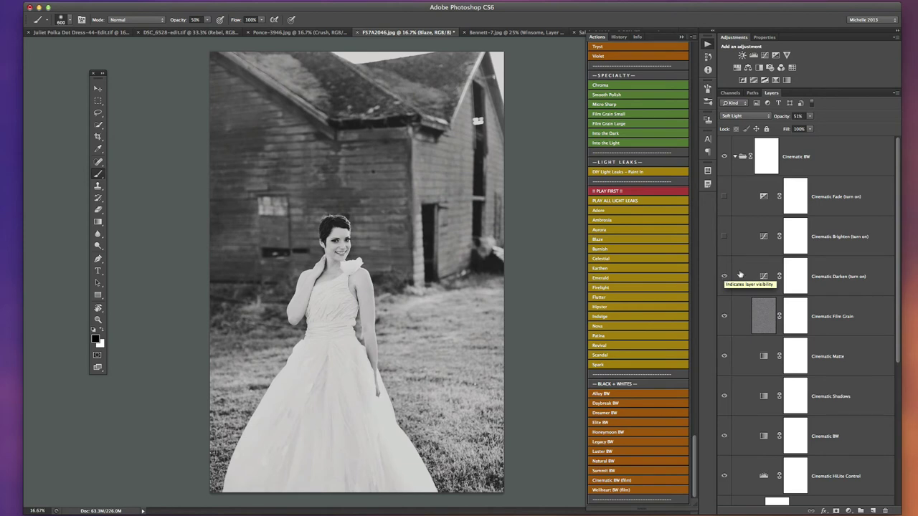
click(841, 277)
mouse_move(813, 117)
mouse_down()
mouse_move(813, 128)
mouse_move(822, 127)
mouse_up()
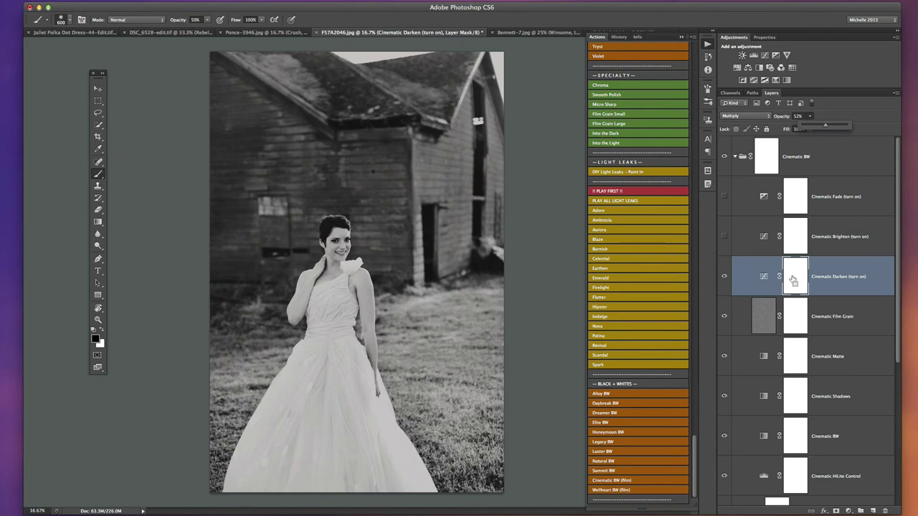
- Invert the Cinematic Darken mask, paint darkening onto arm and bodice, and mask it off the skirt
click(794, 280)
key(super+i)
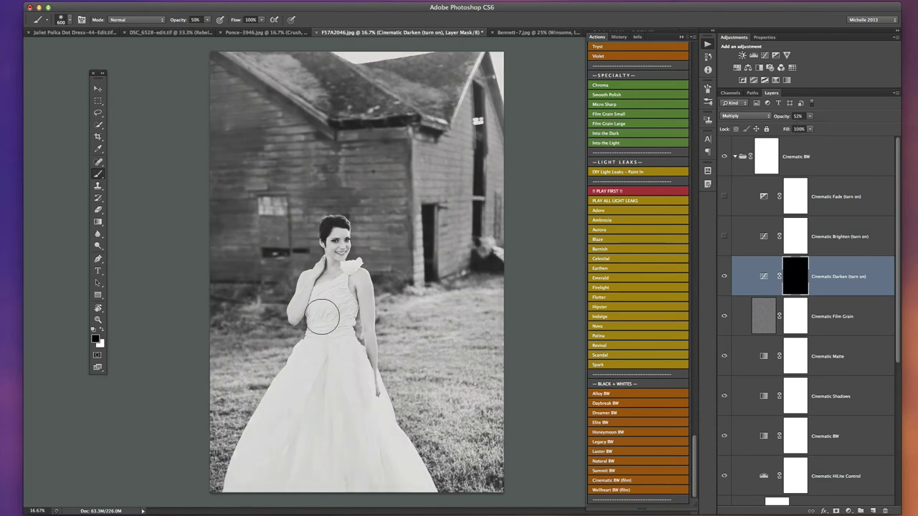
key(x)
mouse_move(340, 303)
mouse_down()
mouse_move(318, 338)
mouse_move(279, 451)
mouse_move(344, 359)
mouse_move(405, 494)
mouse_up()
mouse_move(315, 296)
mouse_down()
mouse_move(339, 307)
mouse_move(326, 393)
mouse_move(352, 399)
mouse_move(303, 495)
mouse_move(317, 459)
mouse_move(360, 433)
mouse_move(391, 482)
mouse_move(403, 464)
mouse_move(331, 327)
mouse_move(412, 497)
mouse_move(406, 478)
mouse_move(365, 454)
mouse_up()
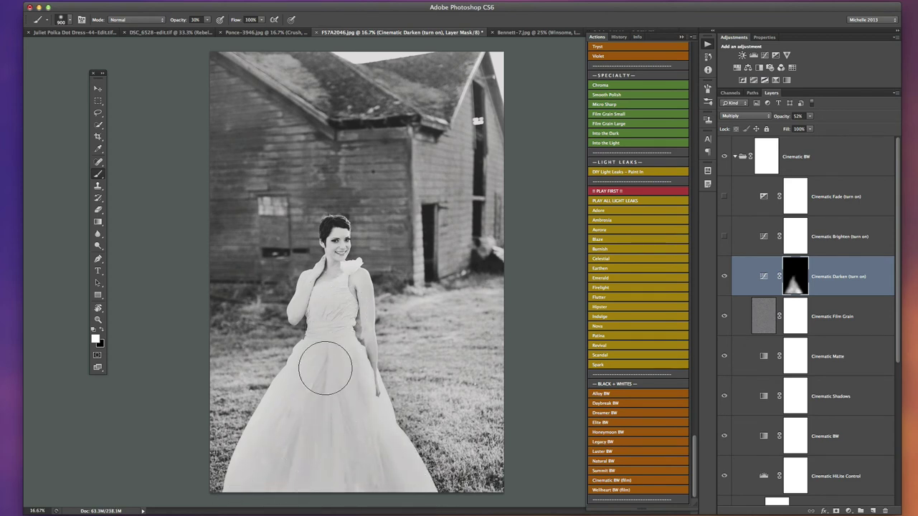
key(x)
mouse_move(338, 324)
mouse_down()
mouse_move(322, 431)
mouse_move(327, 326)
mouse_move(320, 349)
mouse_up()
key(x)
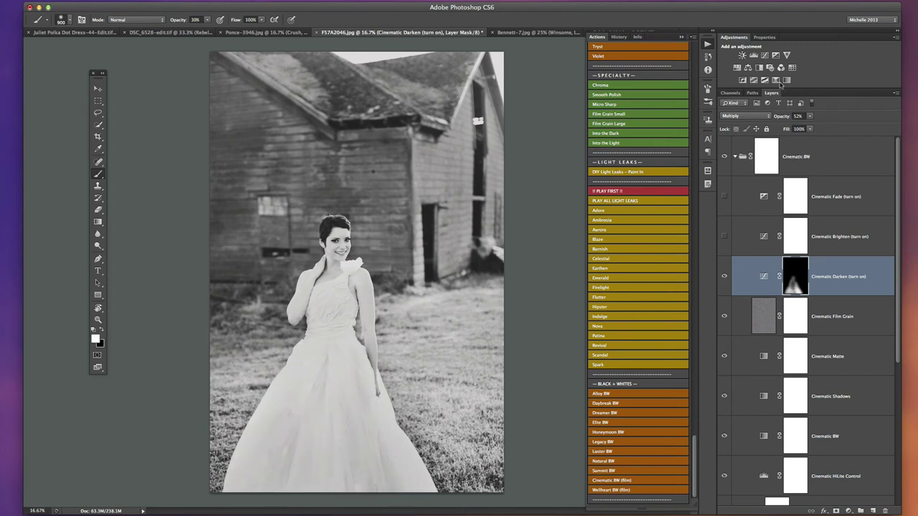
click(765, 38)
click(734, 37)
key(x)
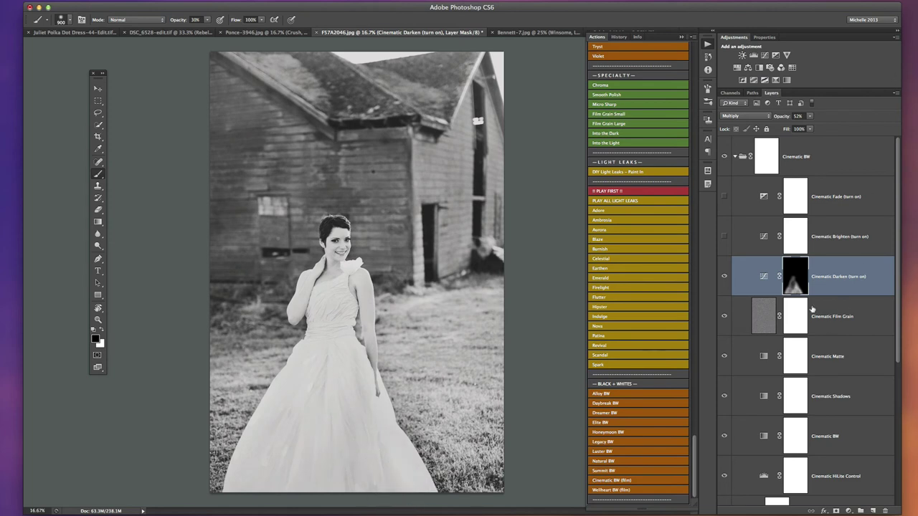
- Turn on Cinematic Fade, compare it on and off, then select Cinematic Film Grain
click(724, 197)
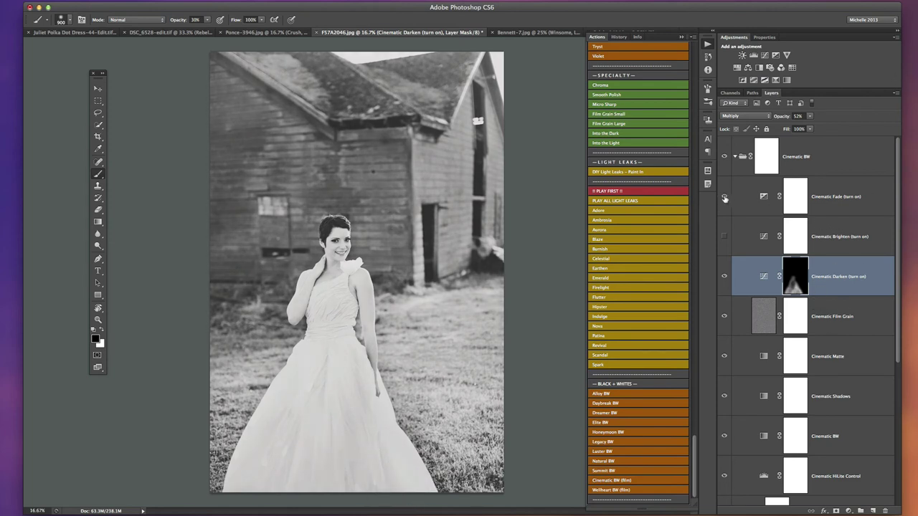
click(724, 197)
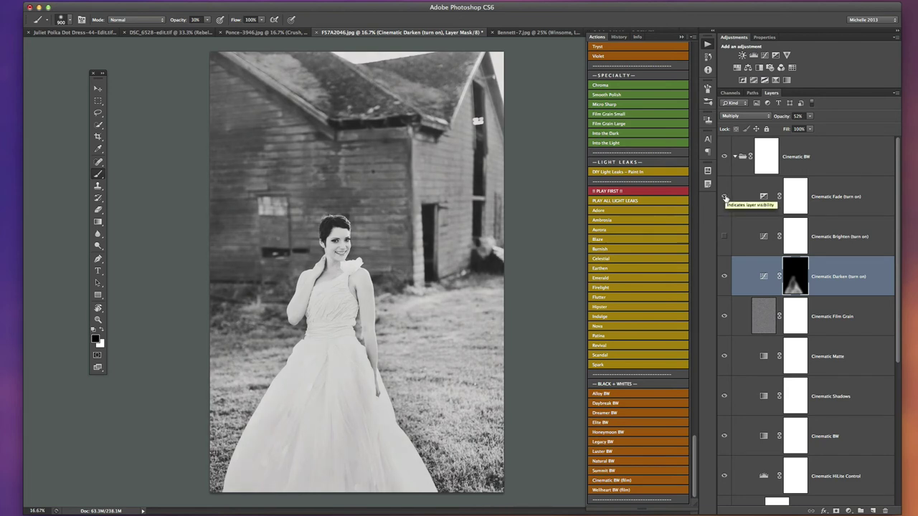
click(724, 197)
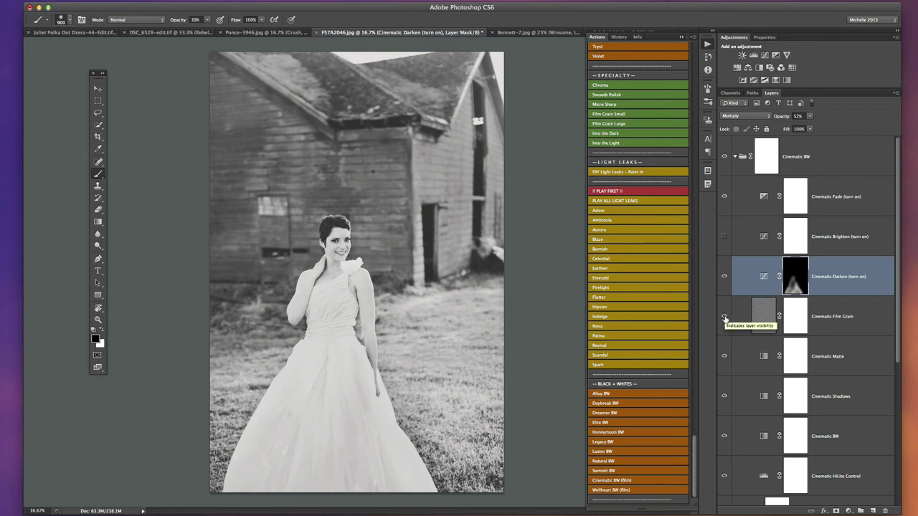
click(823, 322)
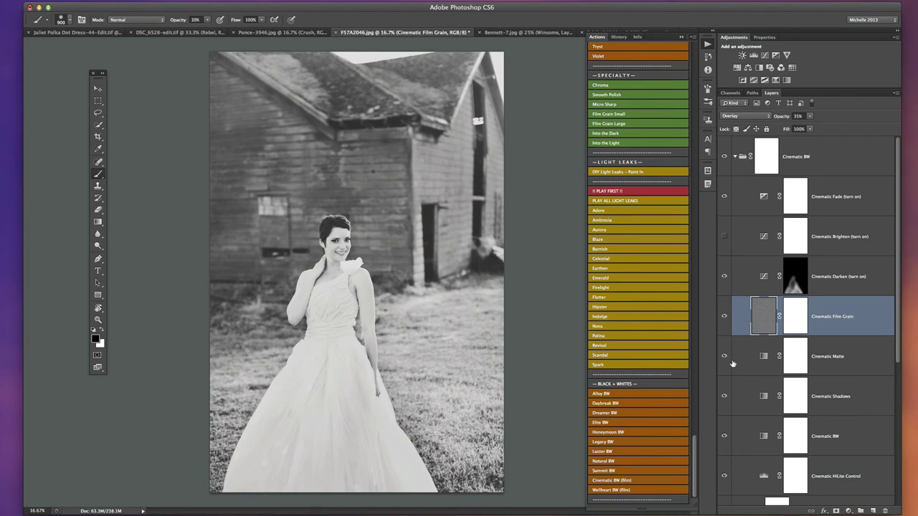
scroll(750, 434, down, 2)
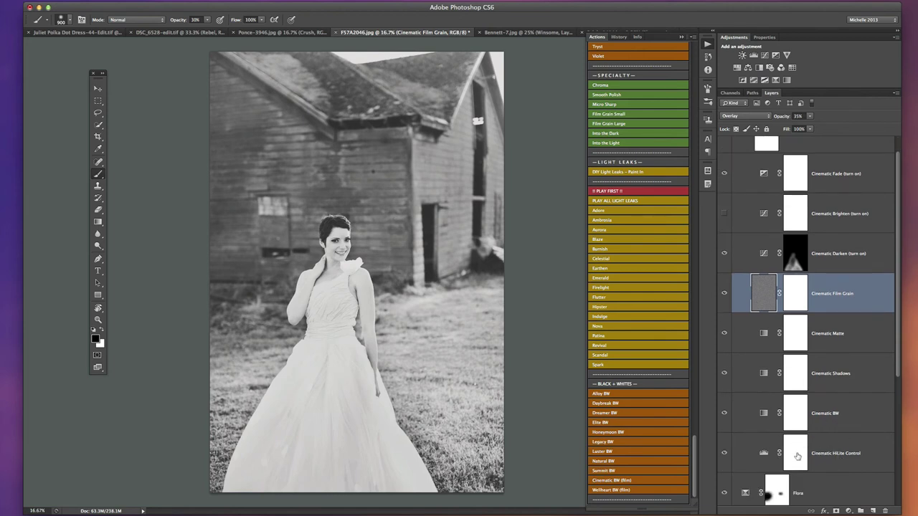
- Select Cinematic HiLite Control and adjust its opacity, settling at 56%
click(765, 456)
click(809, 118)
drag(811, 127, 837, 127)
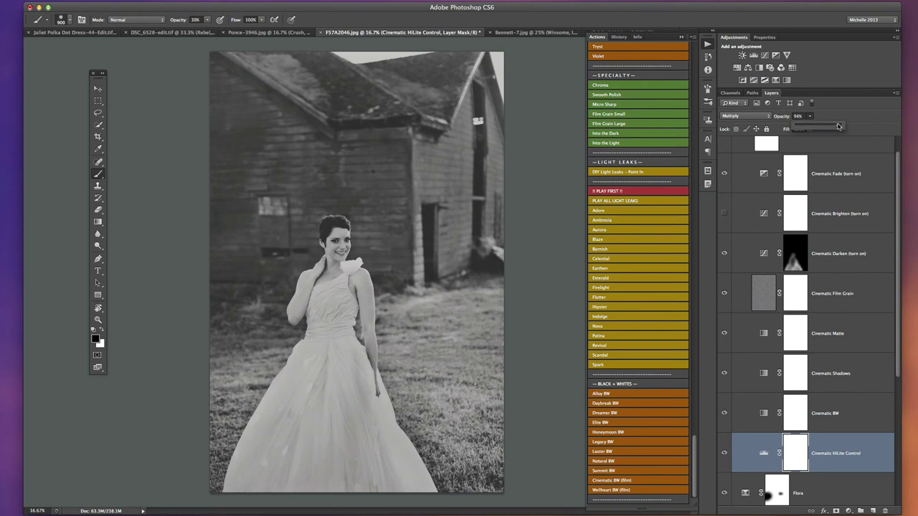
drag(834, 126, 830, 126)
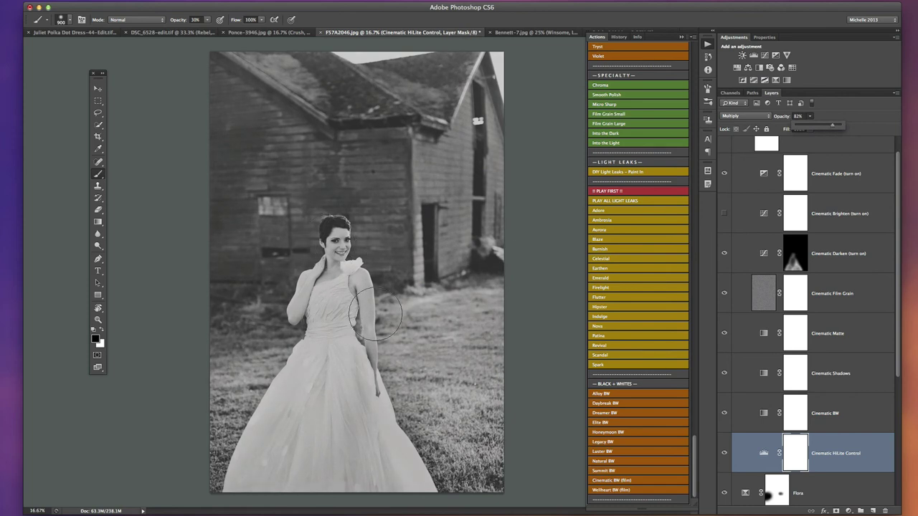
drag(833, 128, 801, 127)
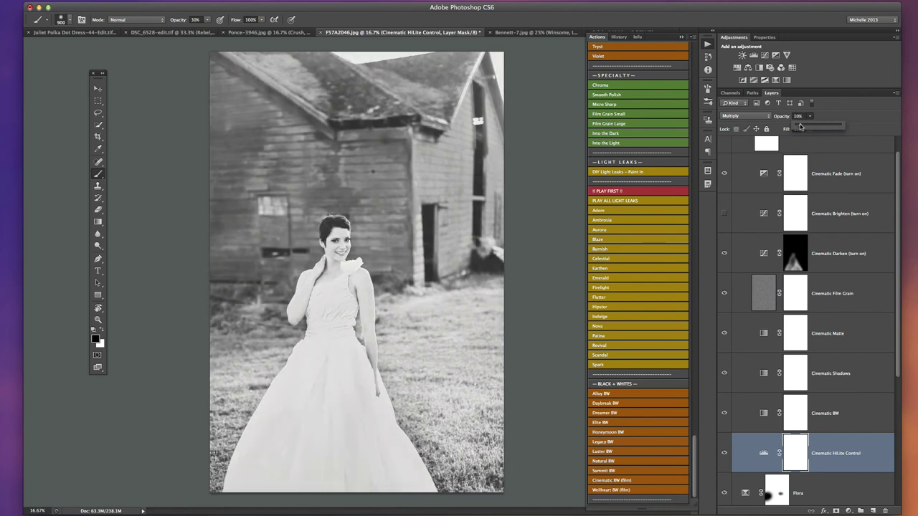
drag(801, 127, 828, 124)
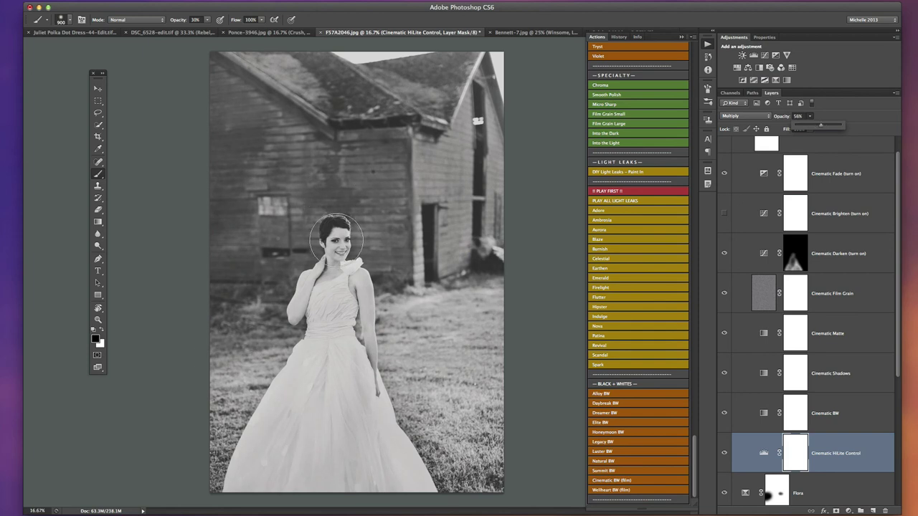
- Mask the HiLite Control effect off her neck, shoulder and near the dress hem
key(bracketleft)
drag(320, 271, 335, 304)
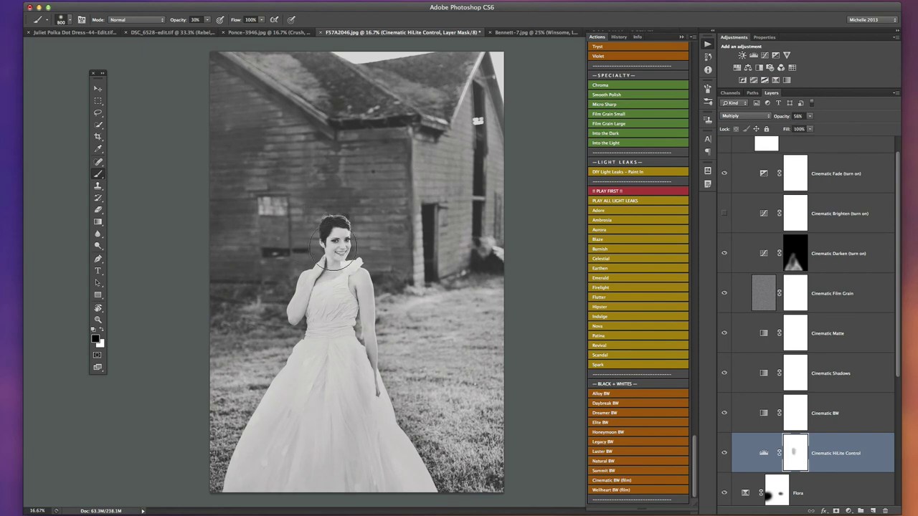
key(bracketright)
key(bracketright)
key(bracketright)
key(bracketright)
key(bracketright)
key(bracketright)
drag(330, 508, 425, 506)
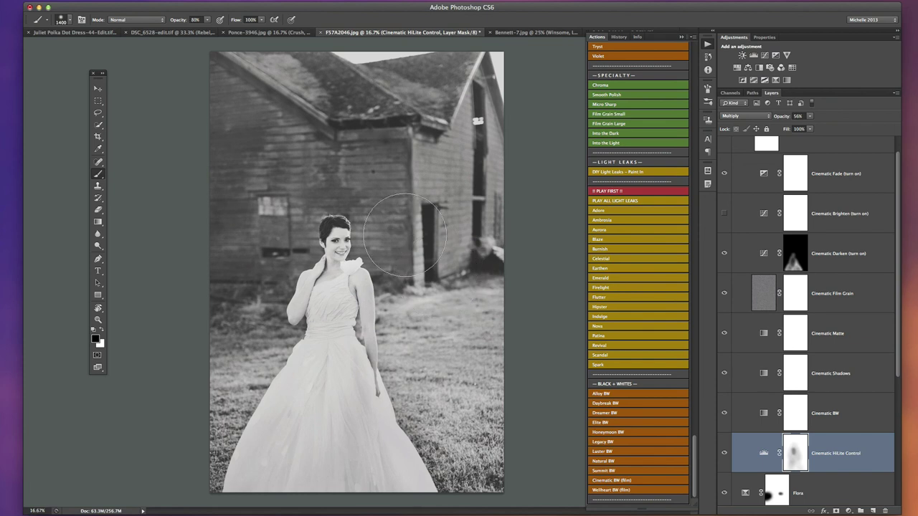
- Dismiss an accidental Clone Stamp warning and size the brush for her face and chin
key(s)
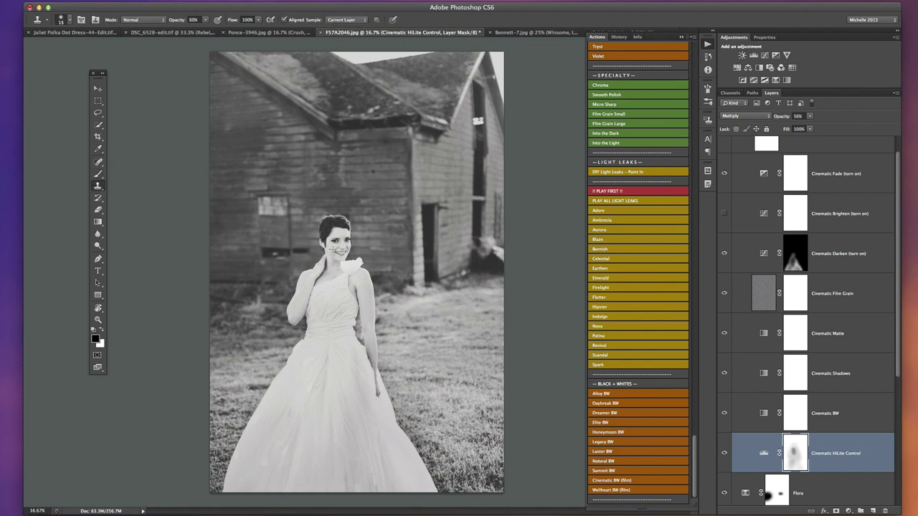
key(bracketleft)
key(bracketleft)
click(329, 246)
click(555, 166)
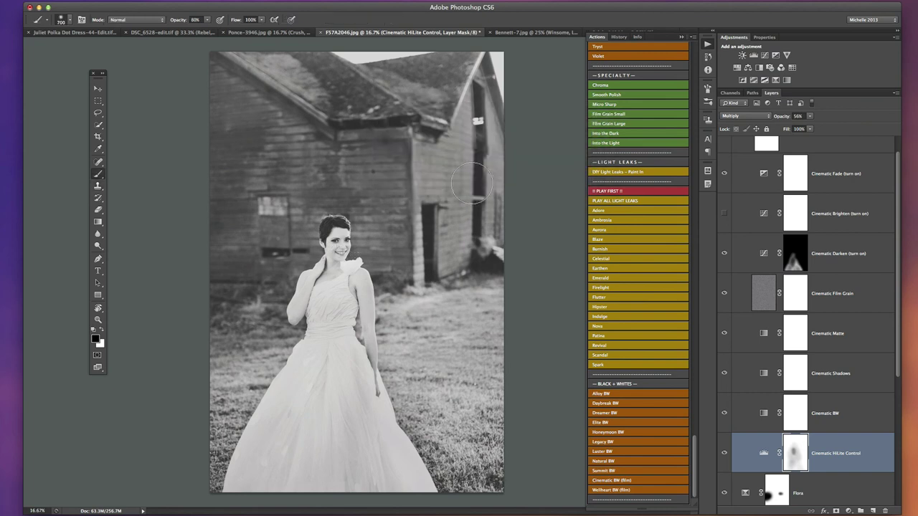
key(b)
key(bracketleft)
key(bracketleft)
key(bracketleft)
key(bracketleft)
key(bracketleft)
key(bracketleft)
key(bracketleft)
key(bracketleft)
key(bracketright)
key(bracketright)
key(bracketright)
key(bracketright)
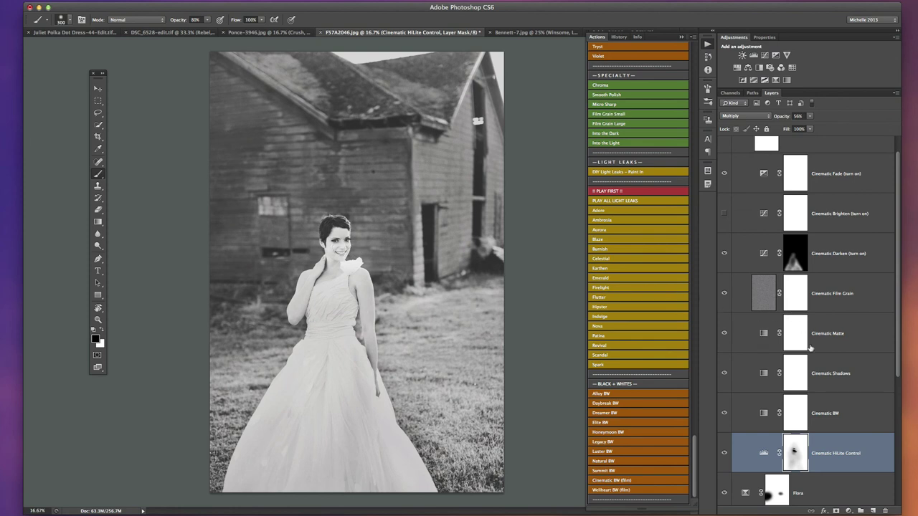
- Collapse the Cinematic BW group and toggle it to compare black-and-white with colour
scroll(780, 145, up, 1)
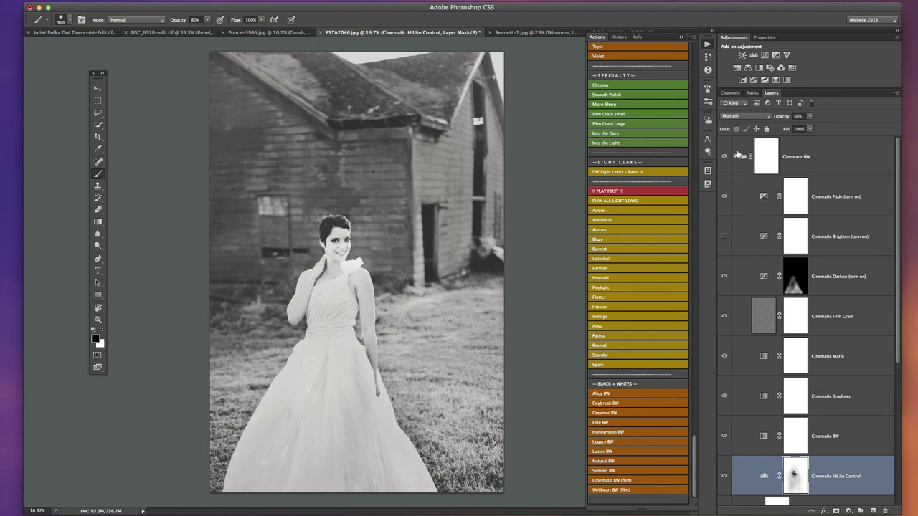
click(734, 156)
click(724, 157)
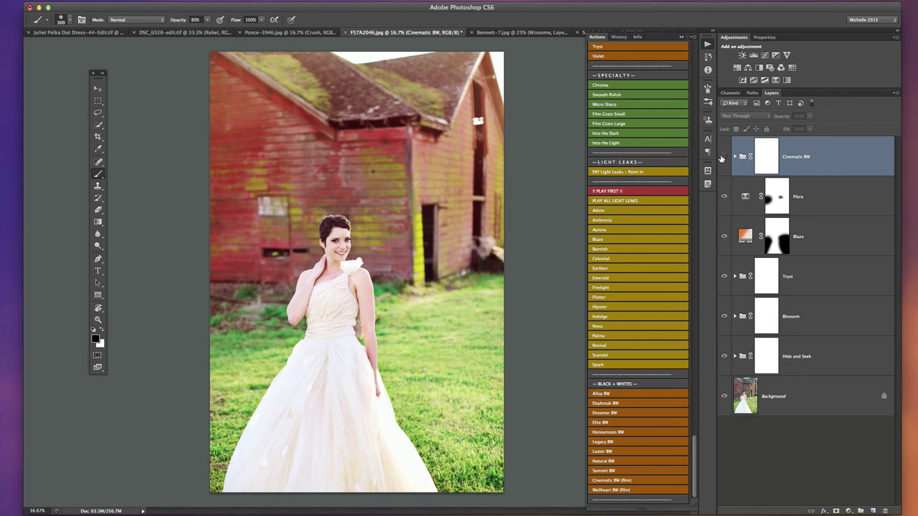
click(723, 157)
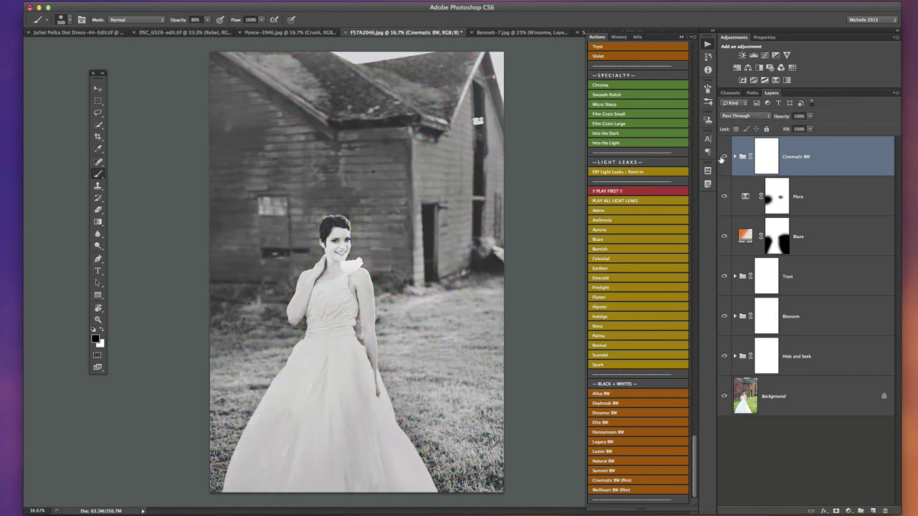
click(725, 157)
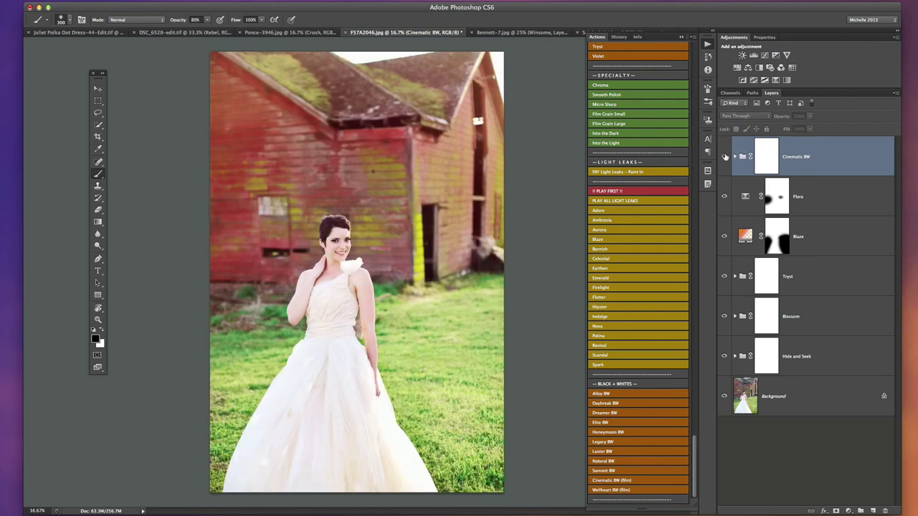
click(725, 156)
click(726, 157)
click(725, 156)
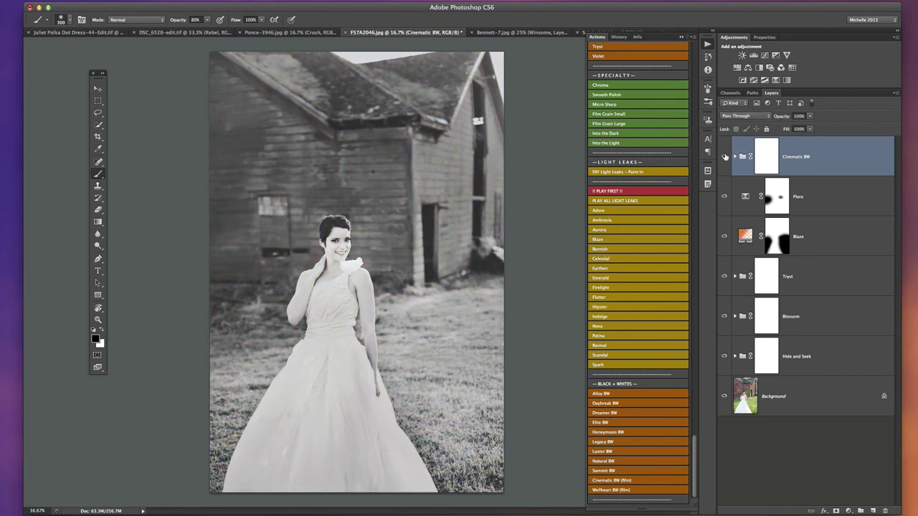
- Softly paint the HiLite Control mask near her face at 20% brush opacity, then compare
click(735, 157)
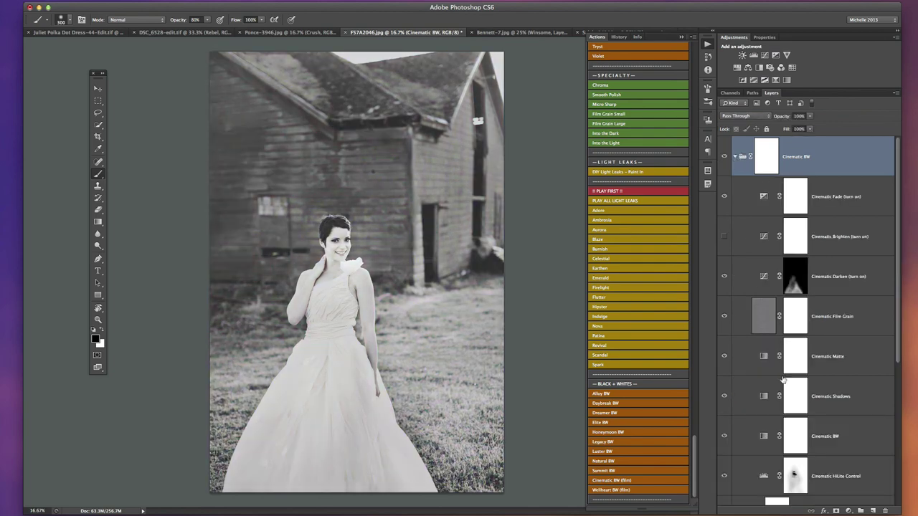
click(802, 482)
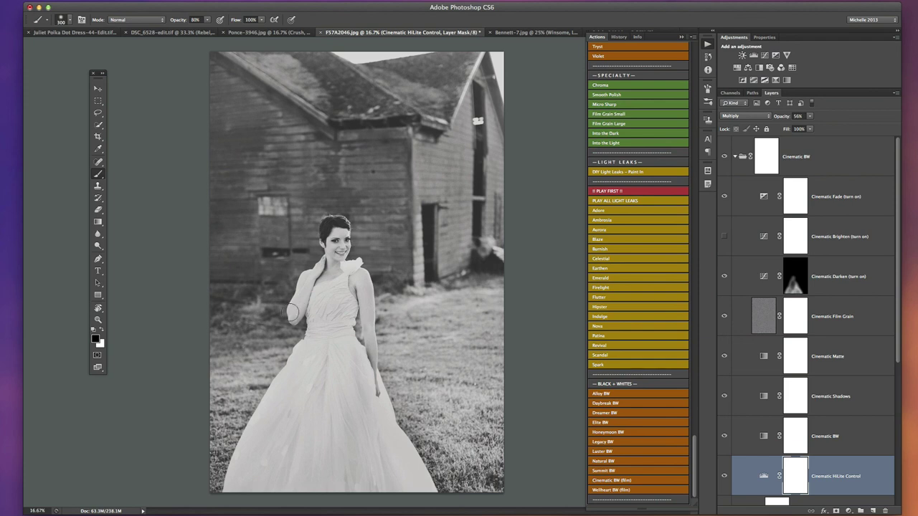
key(2)
key(bracketright)
key(bracketright)
key(bracketright)
key(bracketright)
key(bracketright)
key(bracketleft)
drag(338, 252, 335, 238)
key(bracketleft)
key(bracketleft)
key(bracketleft)
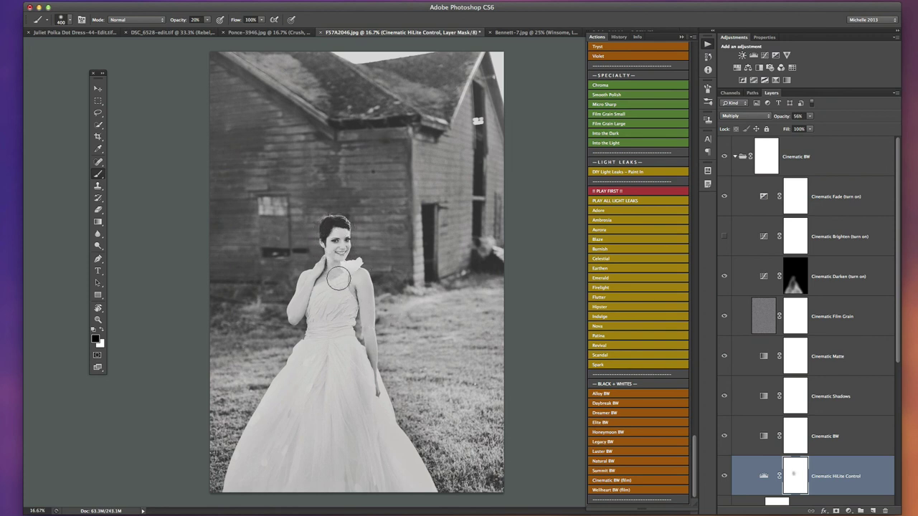
click(724, 477)
click(724, 477)
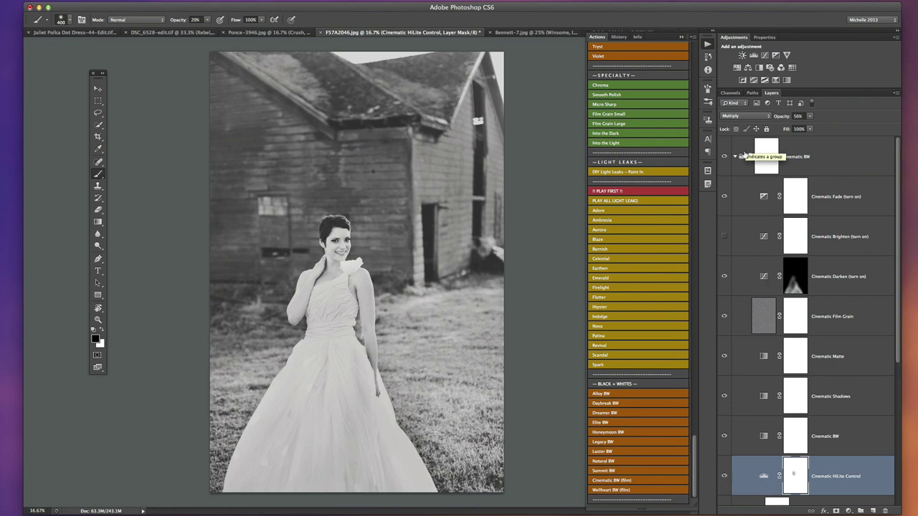
- Collapse Cinematic BW, compare the original photo with all edits, then restore the colour-grade layers
click(736, 157)
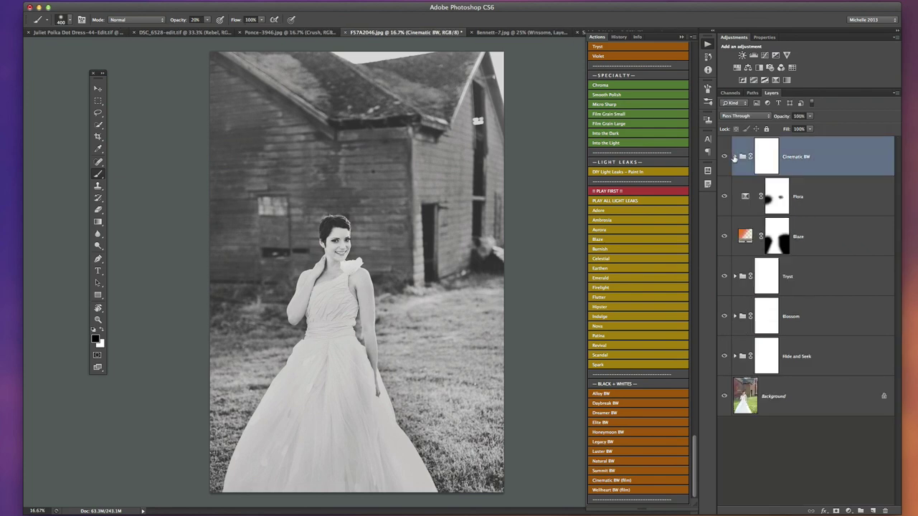
click(724, 158)
click(724, 157)
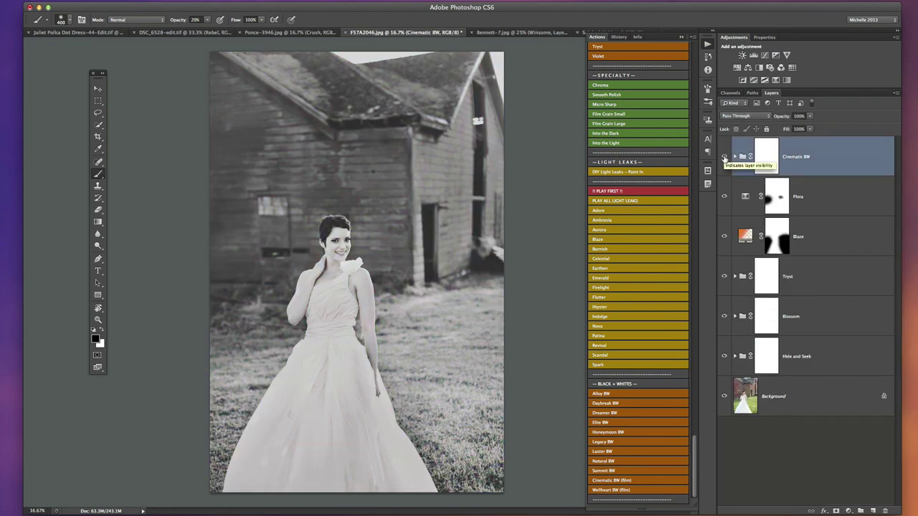
drag(724, 157, 725, 399)
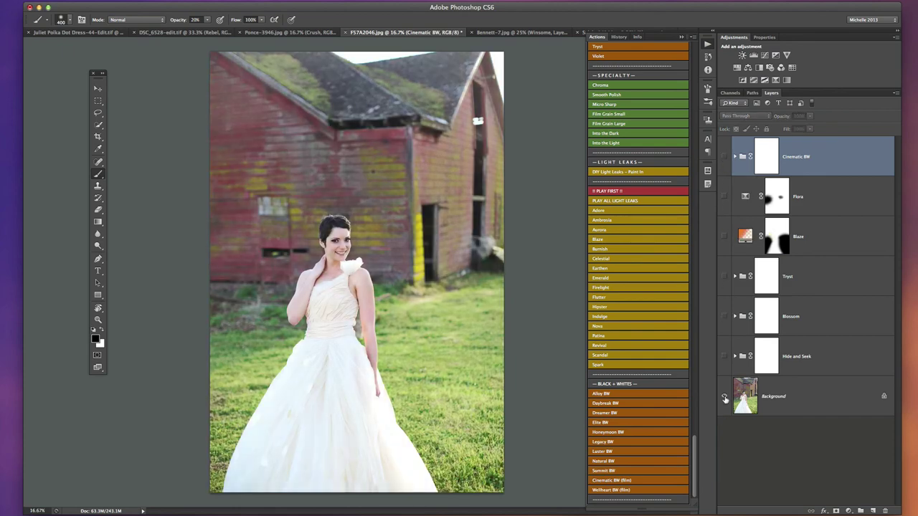
alt+click(725, 399)
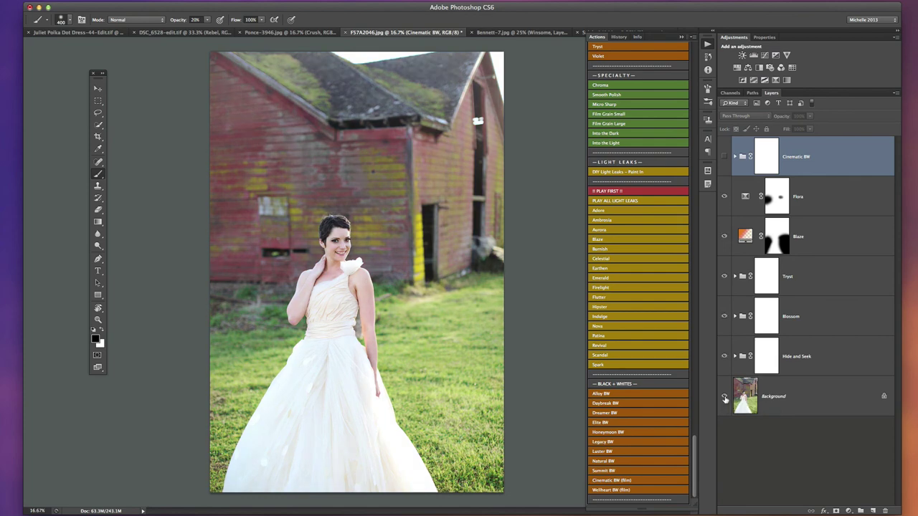